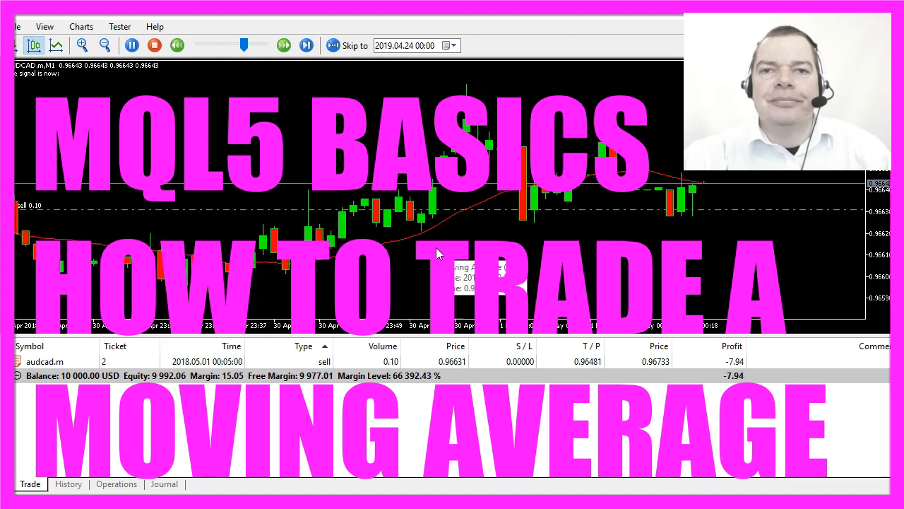
Step: Run the MQL wizard for a new Expert Advisor (template) named Experts\Basics\SimpleMovingAverageEA
click(419, 216)
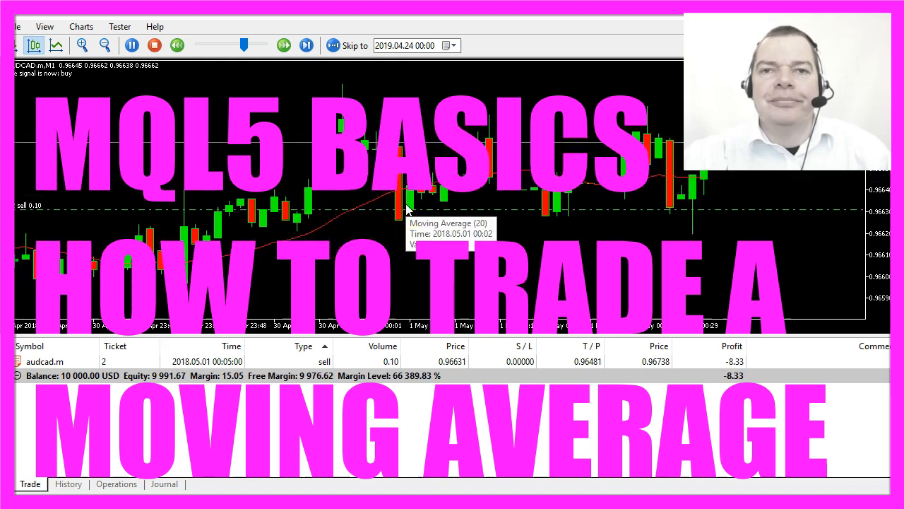
click(336, 225)
click(373, 282)
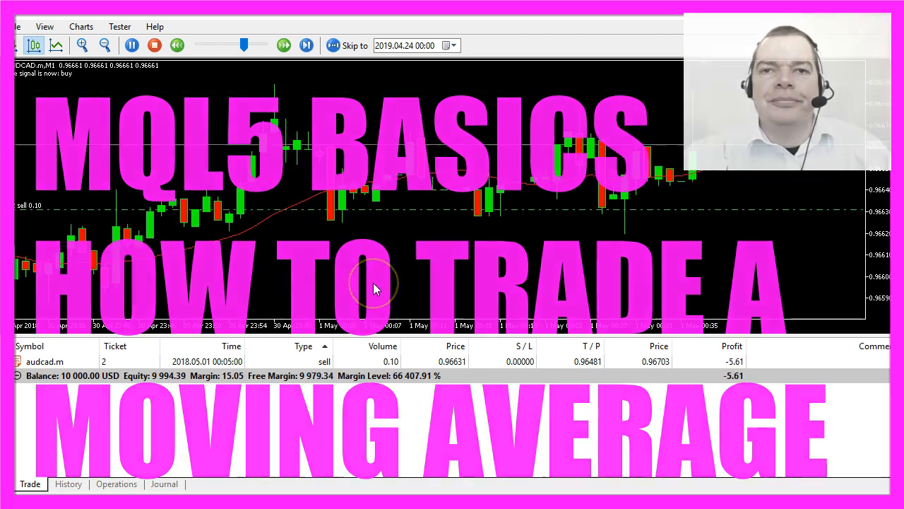
click(365, 279)
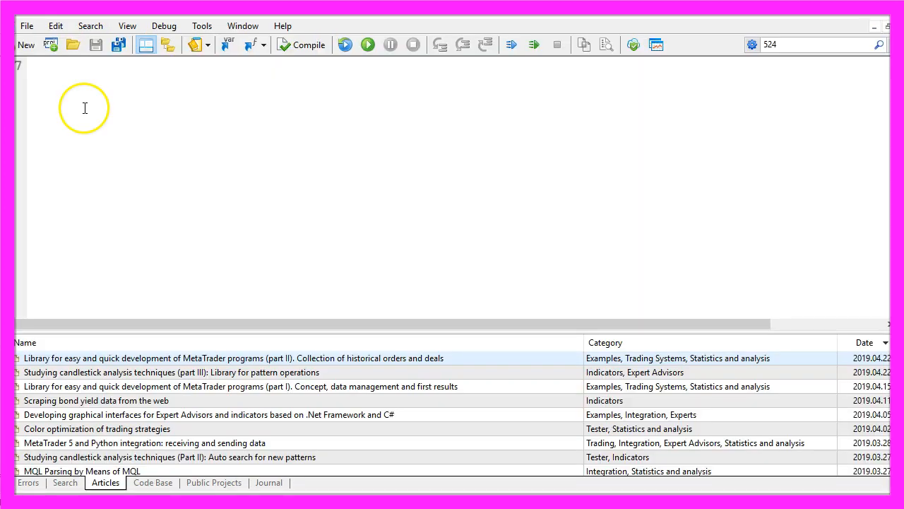
click(31, 25)
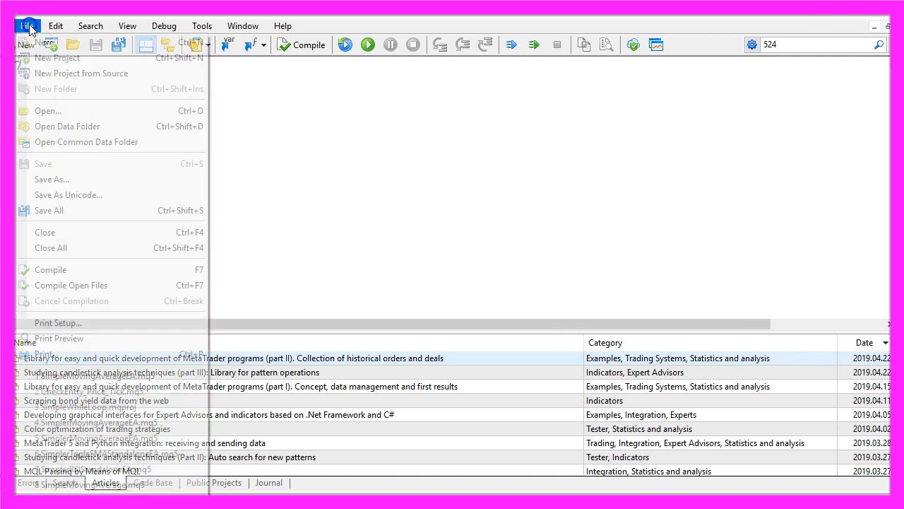
click(42, 41)
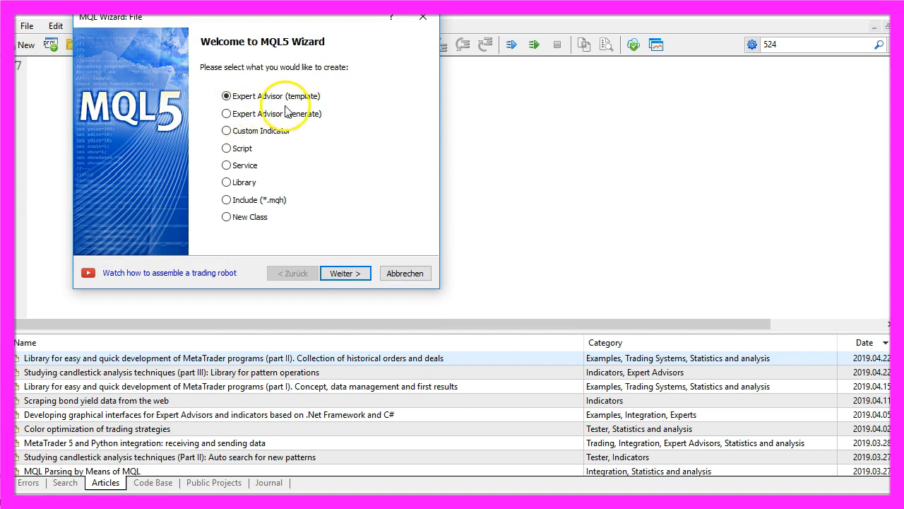
click(350, 271)
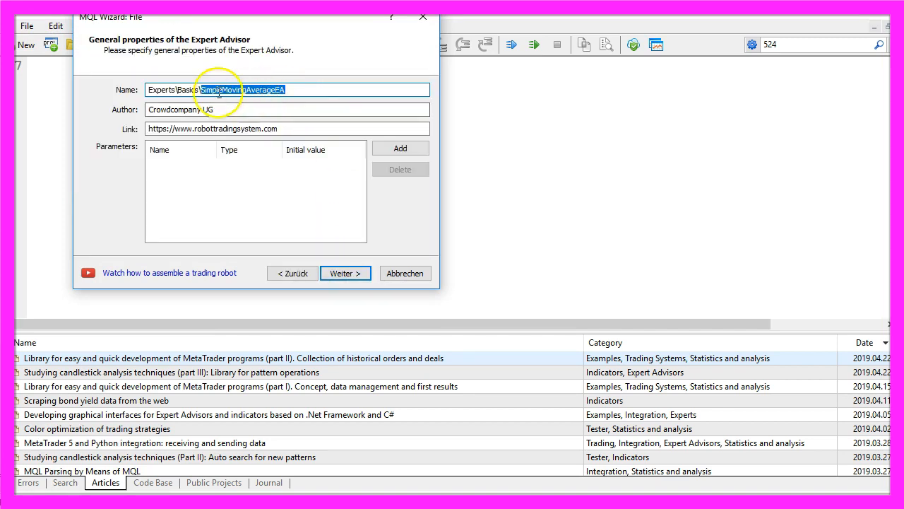
click(350, 274)
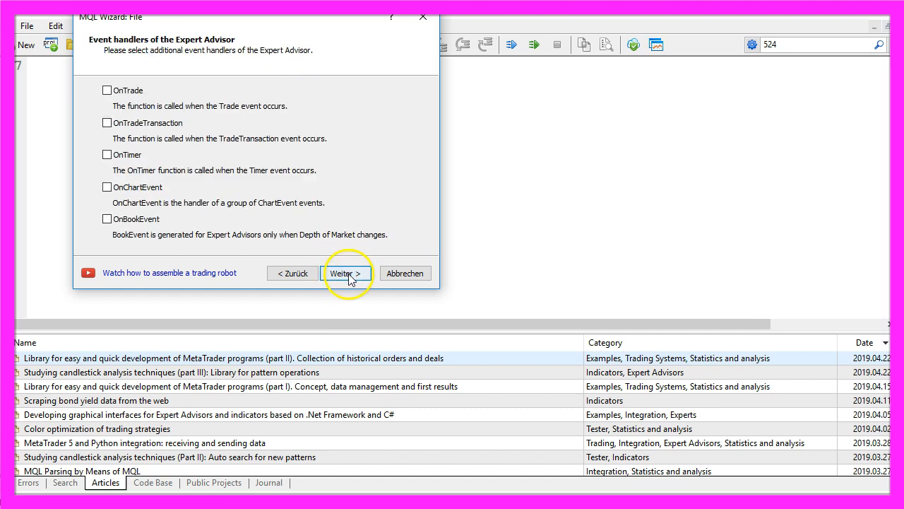
click(346, 274)
Step: Finish the wizard and strip the template down to an empty OnTick function
click(349, 275)
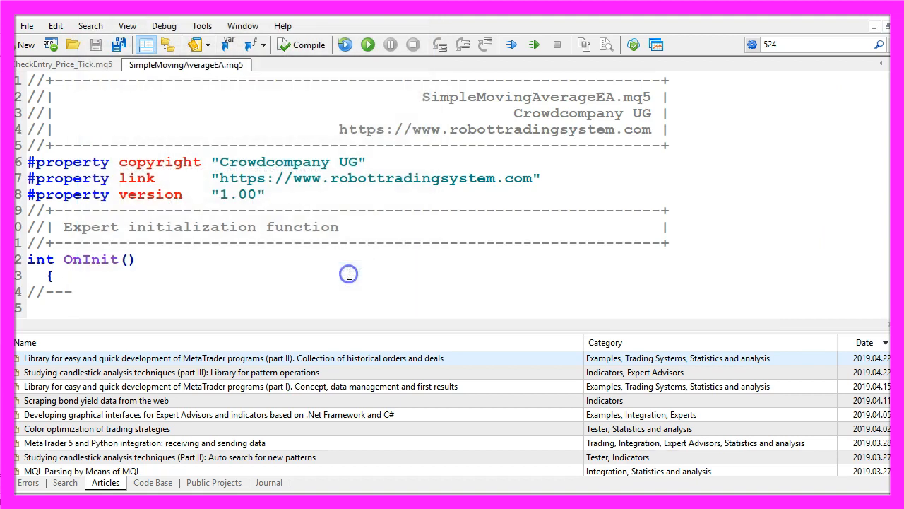
scroll(351, 255, down, 9)
drag(681, 238, 678, 70)
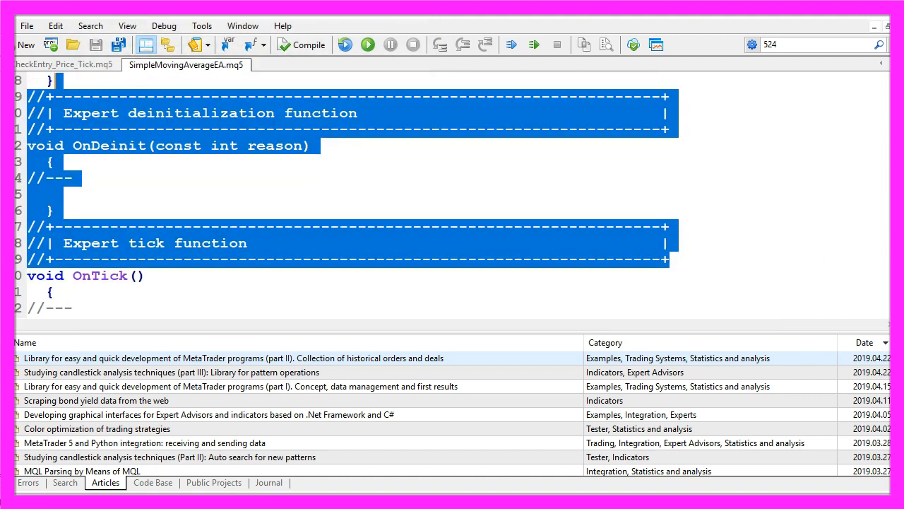
key(Delete)
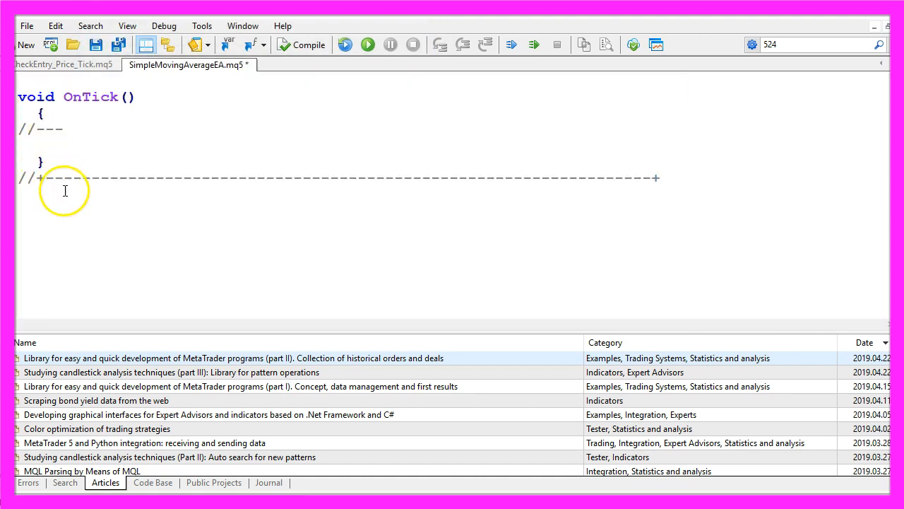
triple_click(23, 178)
key(Delete)
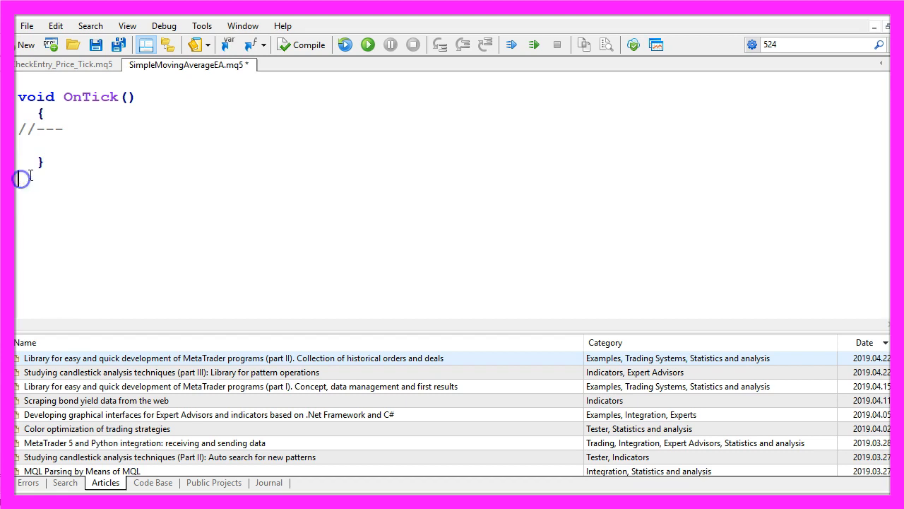
Step: Add #include<Trade\Trade.mqh> and a CTrade instance named trade at the top
double_click(92, 82)
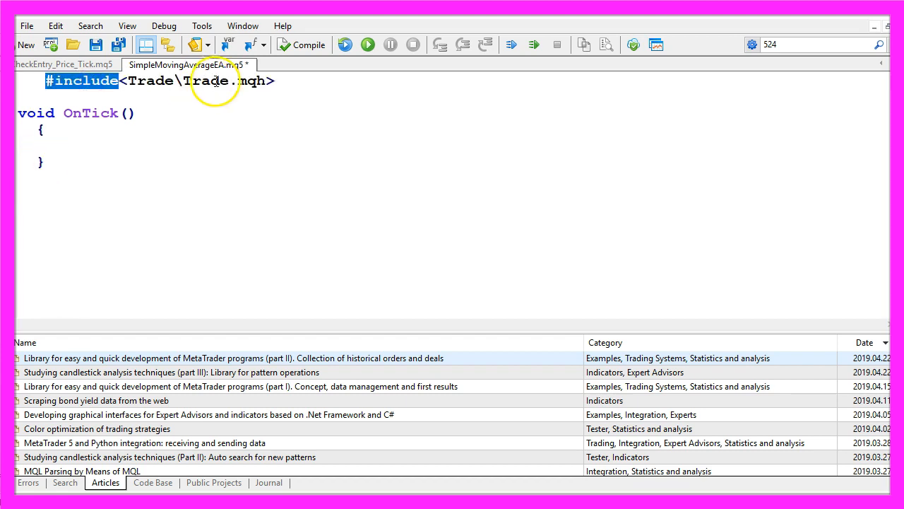
drag(184, 82, 241, 82)
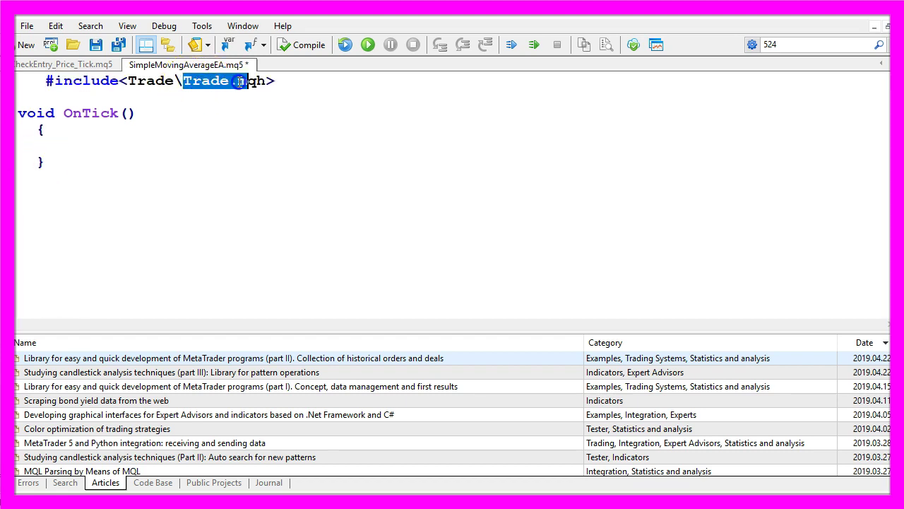
click(283, 82)
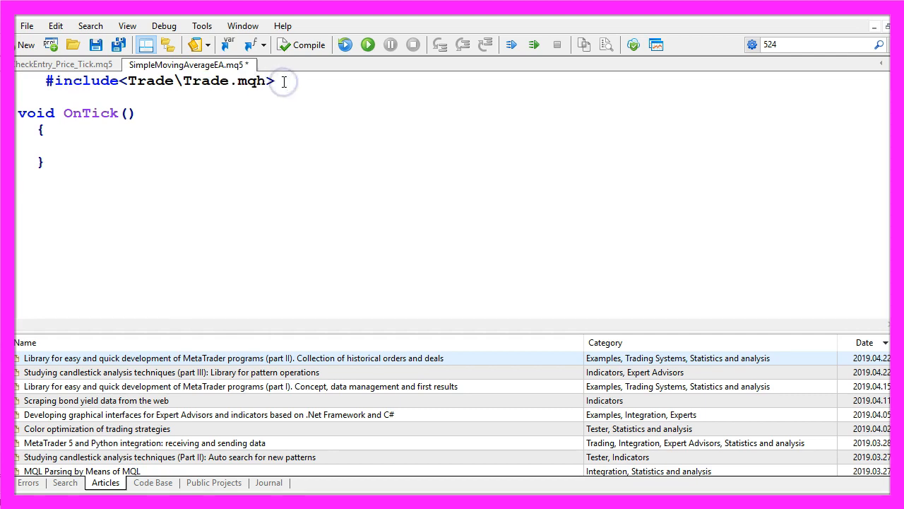
click(20, 101)
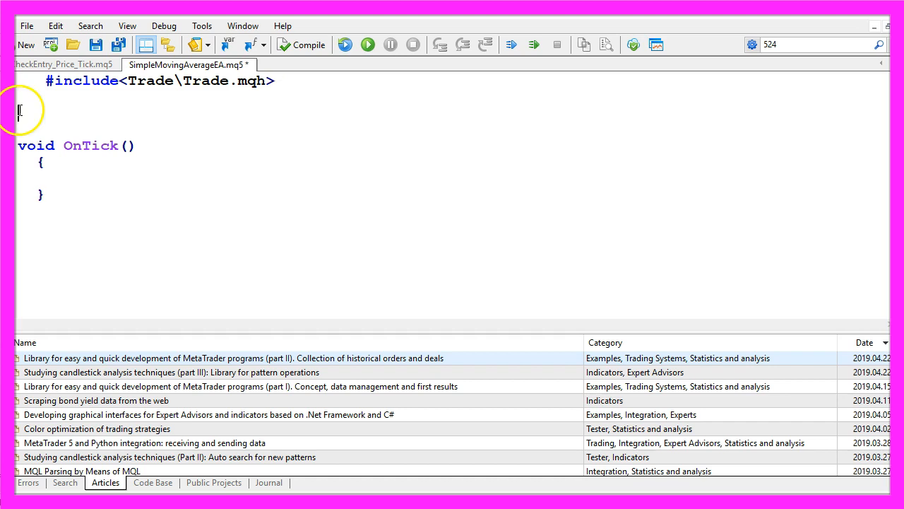
text(// Create an instance of CTrade CTrade trade;)
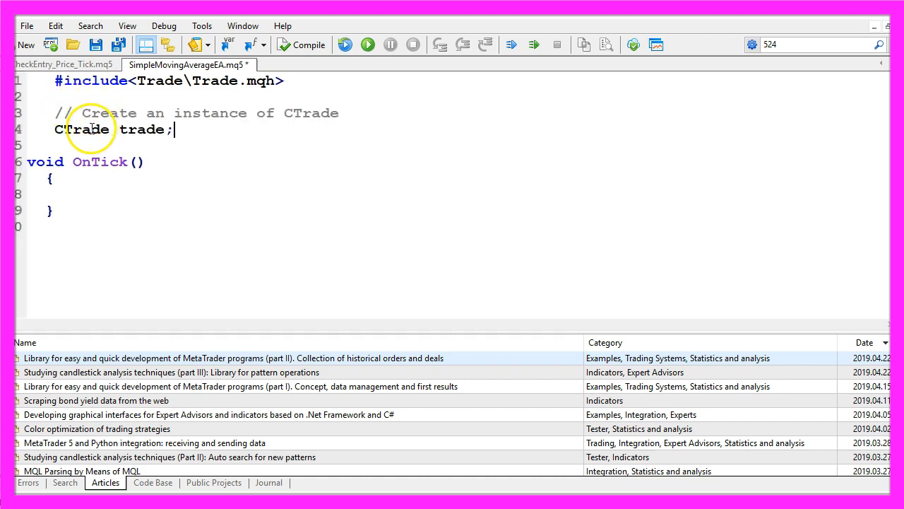
double_click(92, 129)
double_click(144, 130)
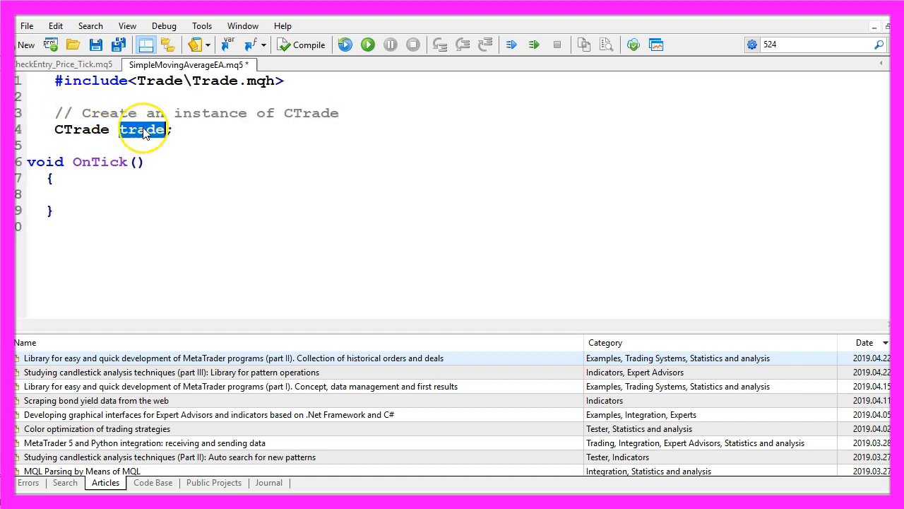
double_click(144, 130)
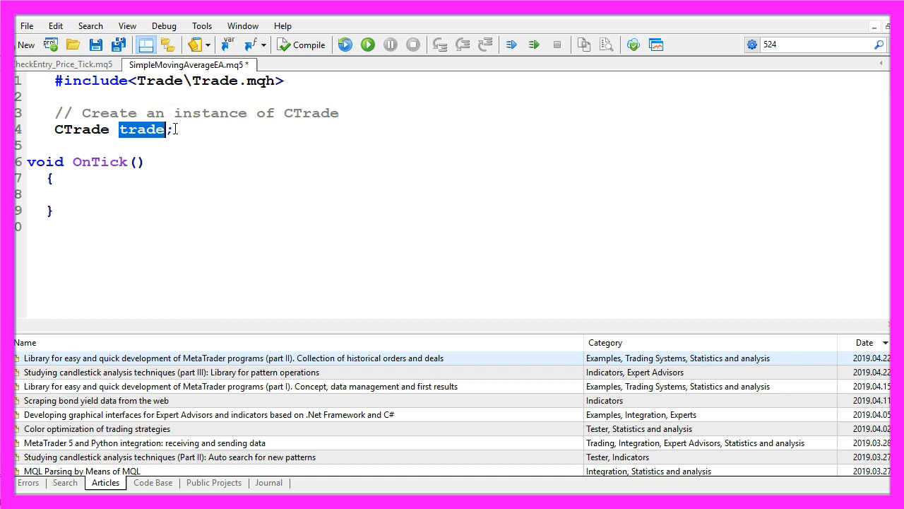
Step: Insert the NormalizeDouble(SymbolInfoDouble(...)) lines for Ask and Bid inside OnTick
click(27, 162)
key(Return)
key(Return)
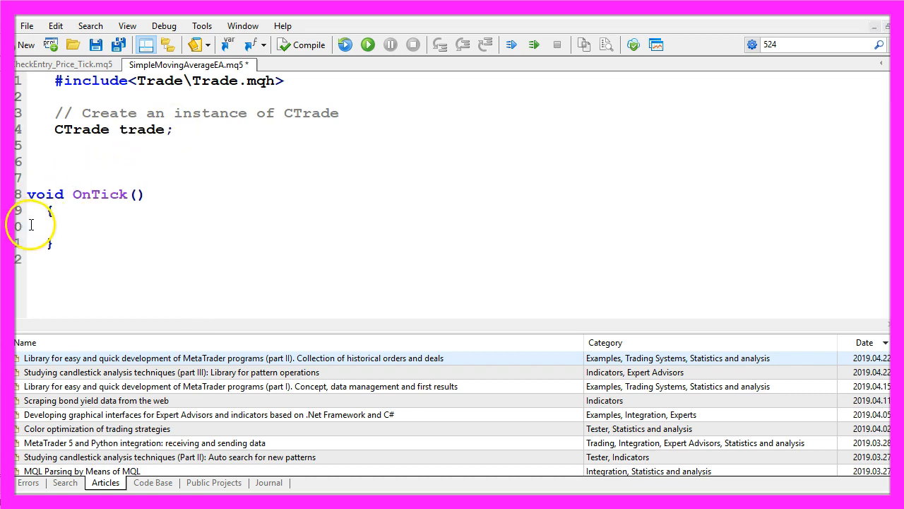
click(28, 226)
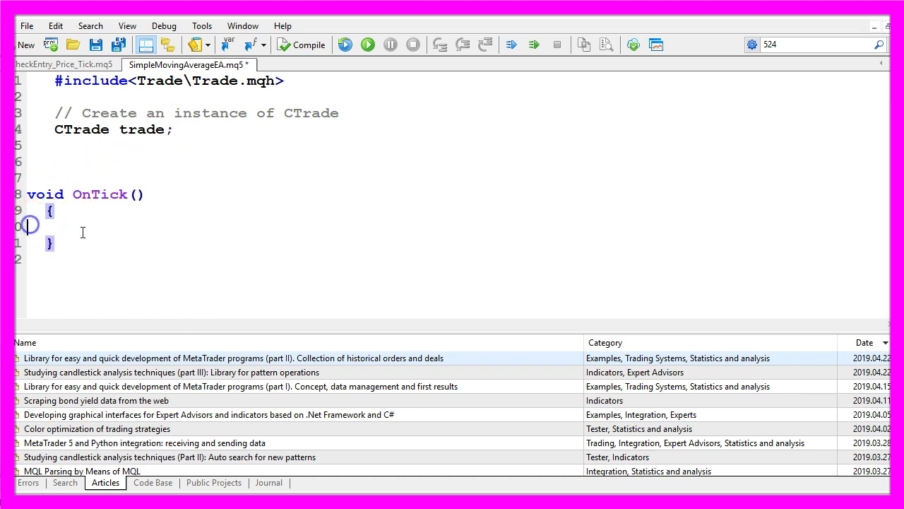
text(// We calculate the Ask price double Ask=NormalizeDouble(SymbolInfoDouble(_Symbol,SYMBOL_ASK),_Digits);  // We calculate the Bid price double Bid=NormalizeDouble(SymbolInfoDouble(_Symbol,SYMBOL_BID),_Digits);)
double_click(134, 243)
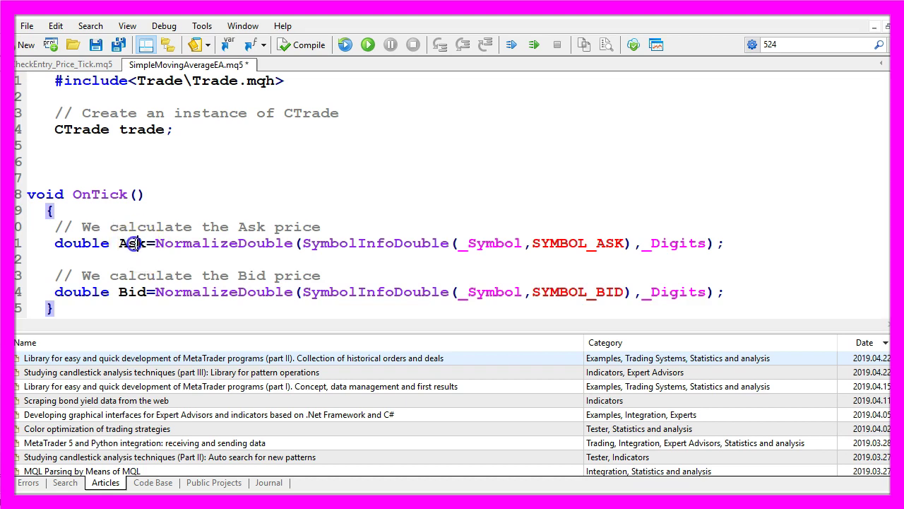
click(132, 292)
Step: Review the arguments _Symbol, SYMBOL_ASK, SYMBOL_BID, NormalizeDouble and _Digits on both lines
double_click(349, 245)
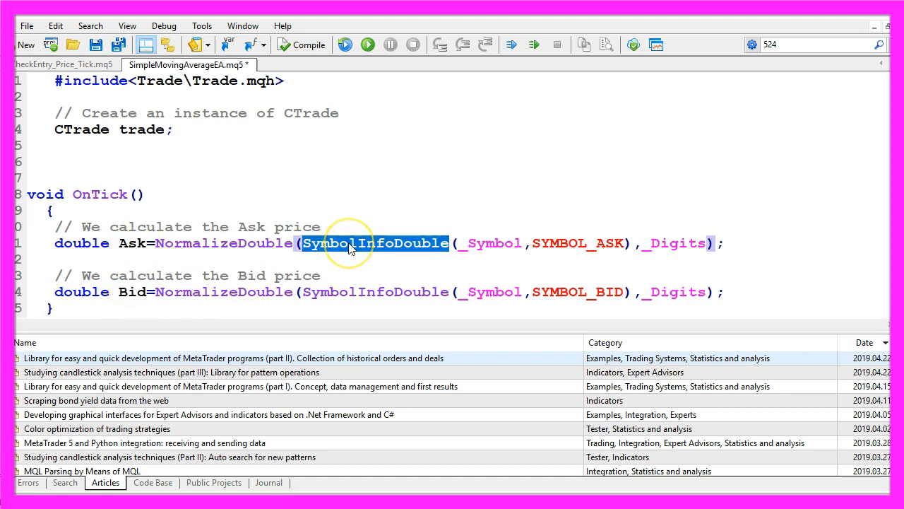
double_click(361, 245)
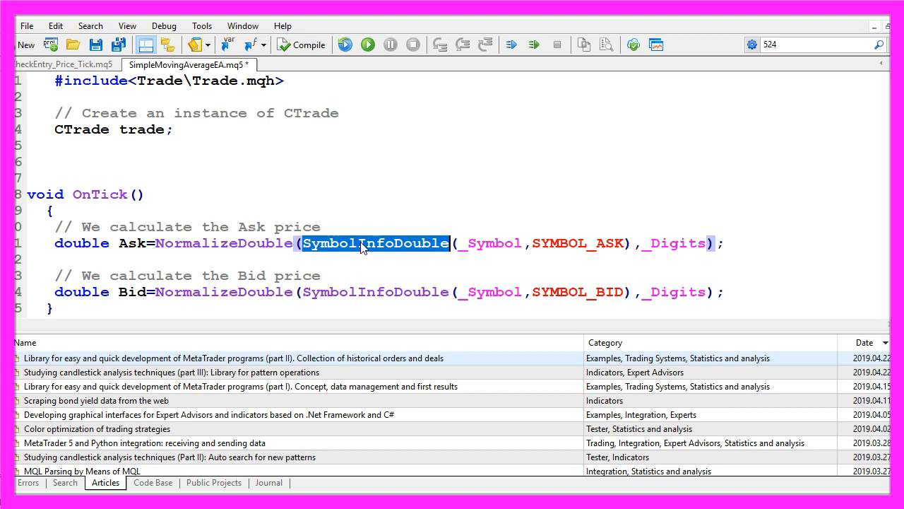
click(487, 243)
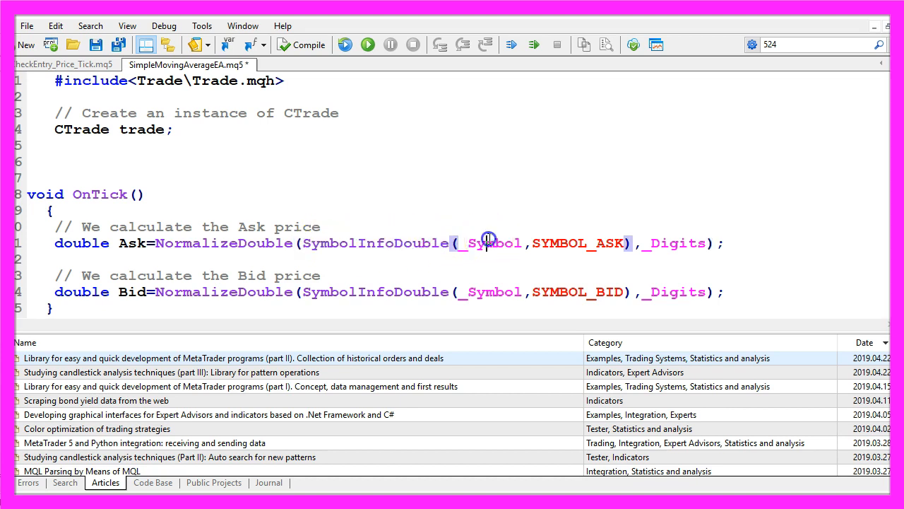
double_click(488, 242)
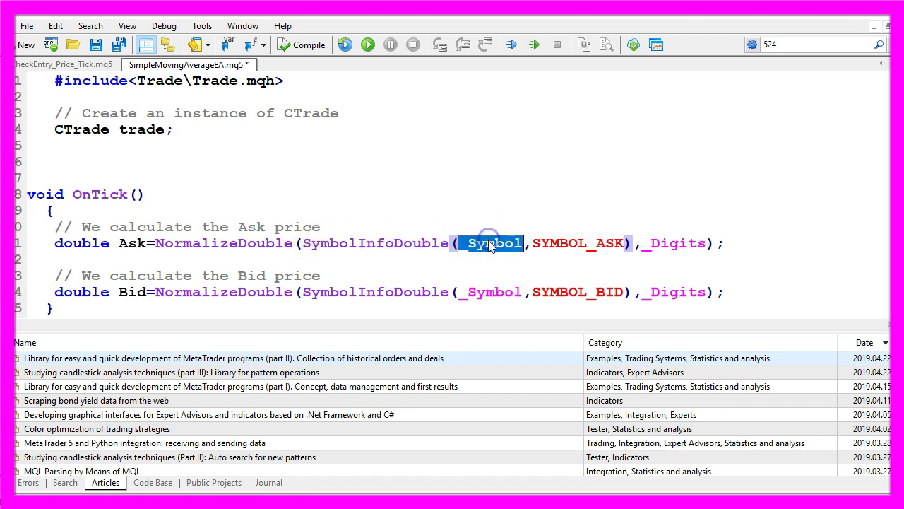
click(576, 244)
double_click(576, 244)
drag(575, 251, 597, 245)
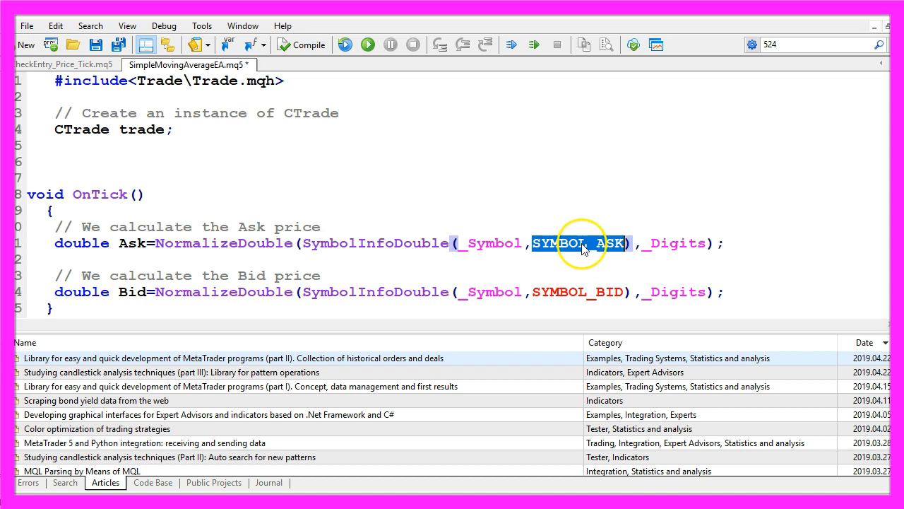
double_click(553, 293)
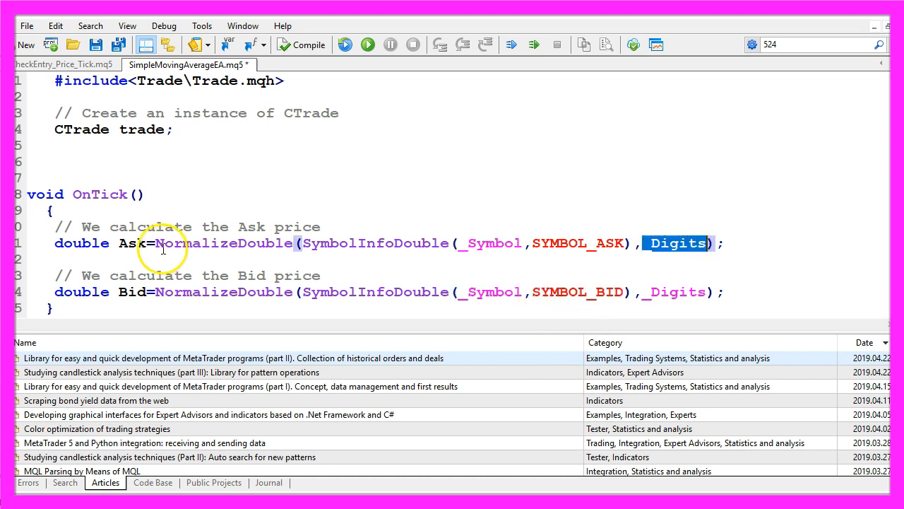
click(162, 249)
double_click(202, 248)
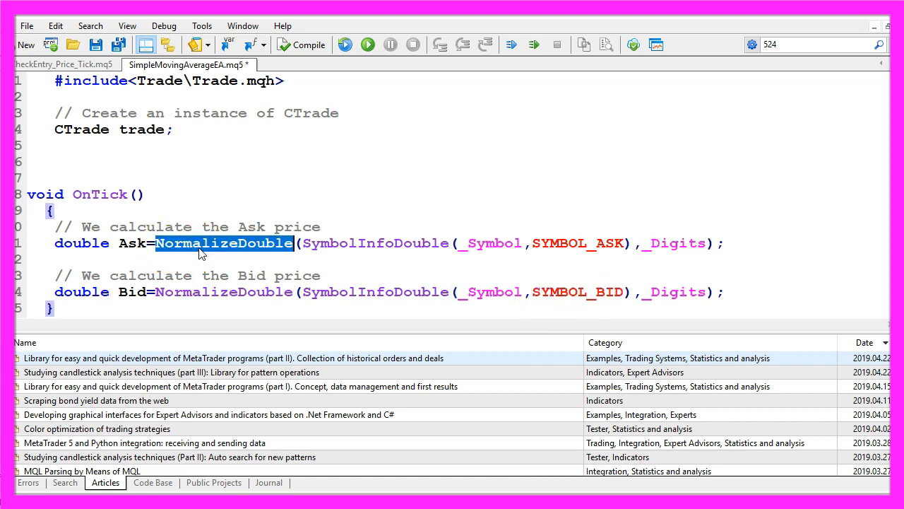
double_click(659, 246)
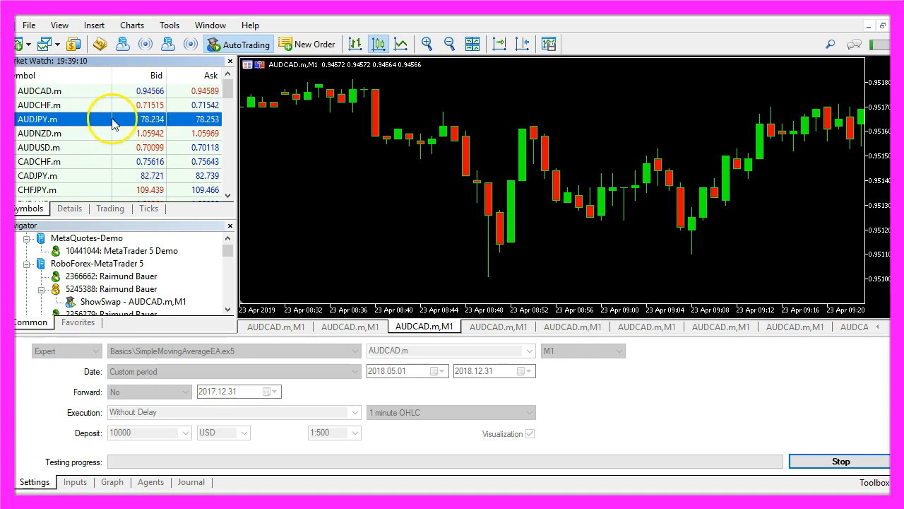
click(146, 108)
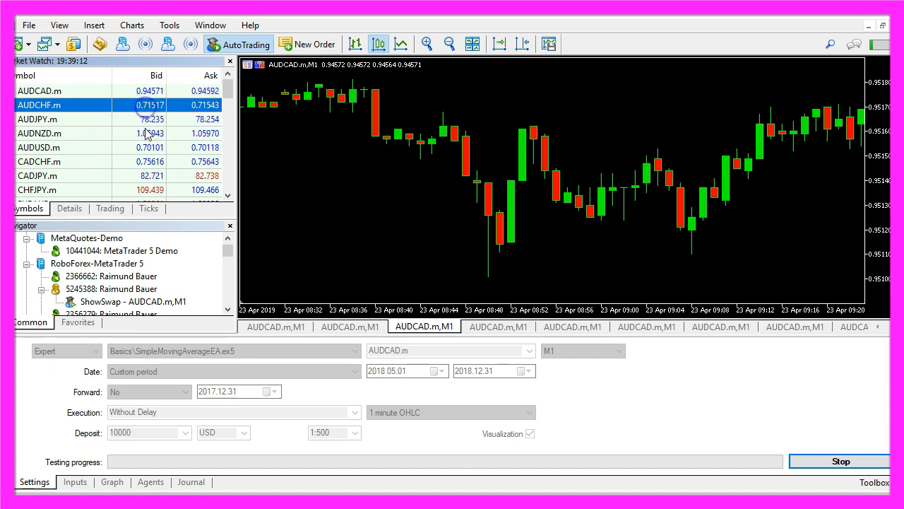
Step: Declare the commented MqlRates array PriceInfo[] inside OnTick
key(ctrl+t)
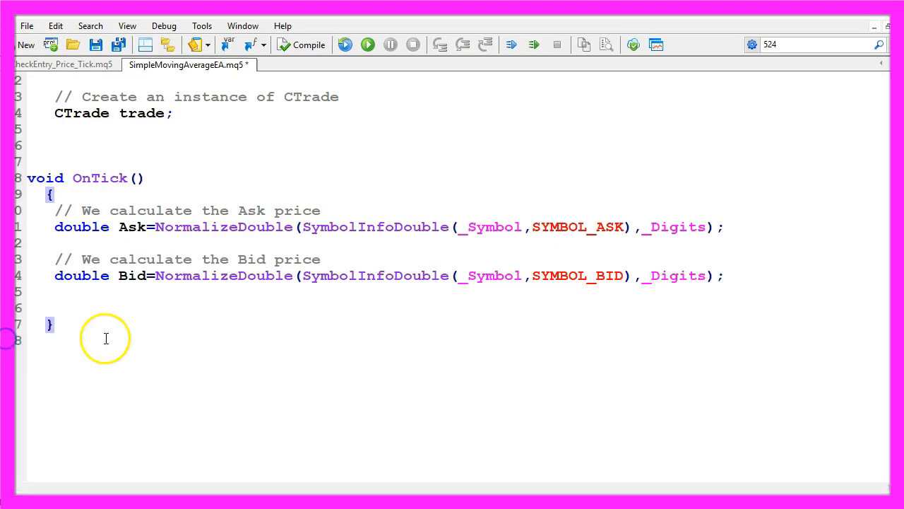
text(// We create an array for the prices    MqlRates PriceInfo[];)
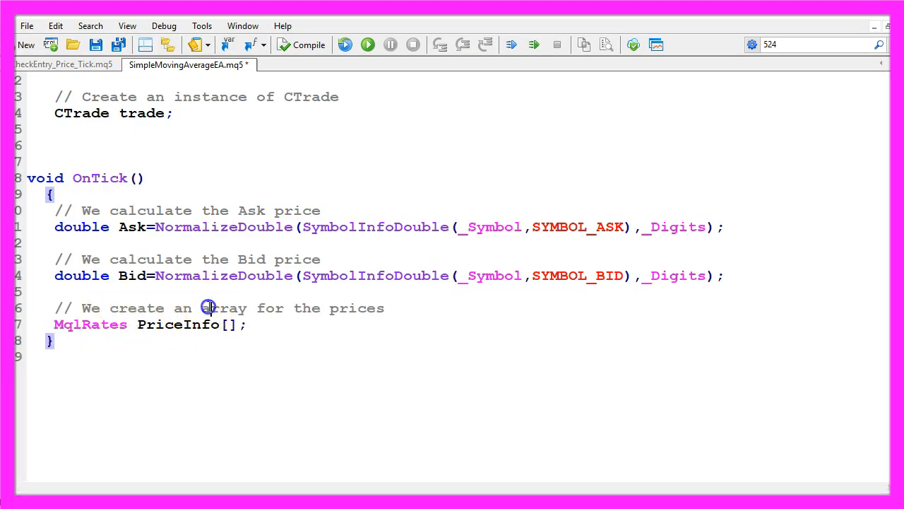
drag(209, 308, 420, 308)
double_click(164, 324)
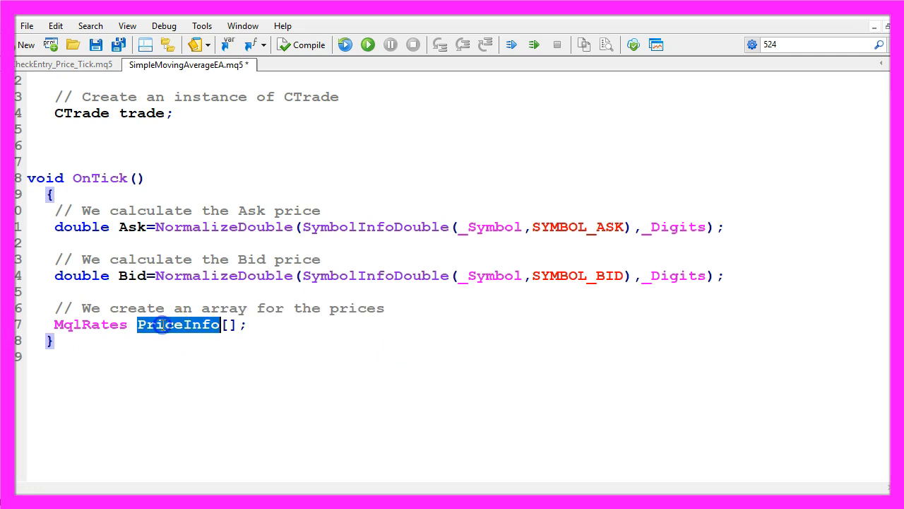
Step: Bring up the MqlRates reference page and highlight what the structure stores
double_click(89, 323)
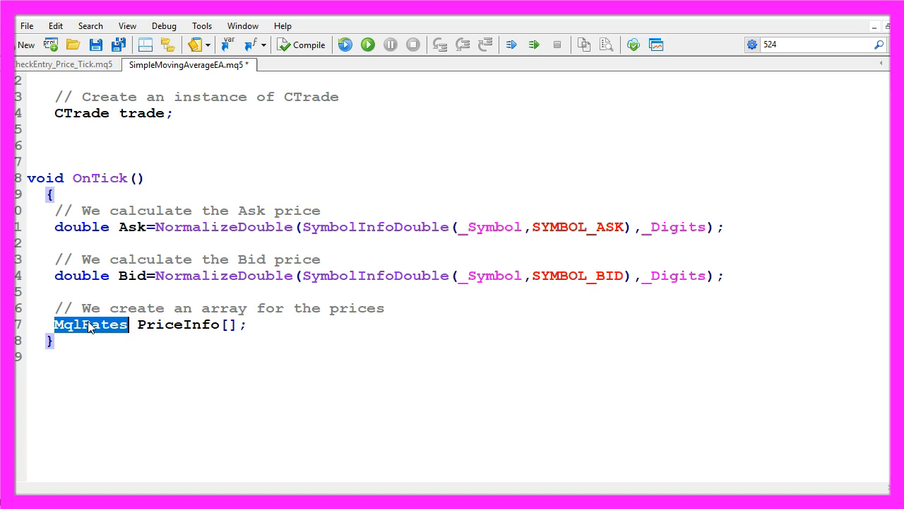
key(F1)
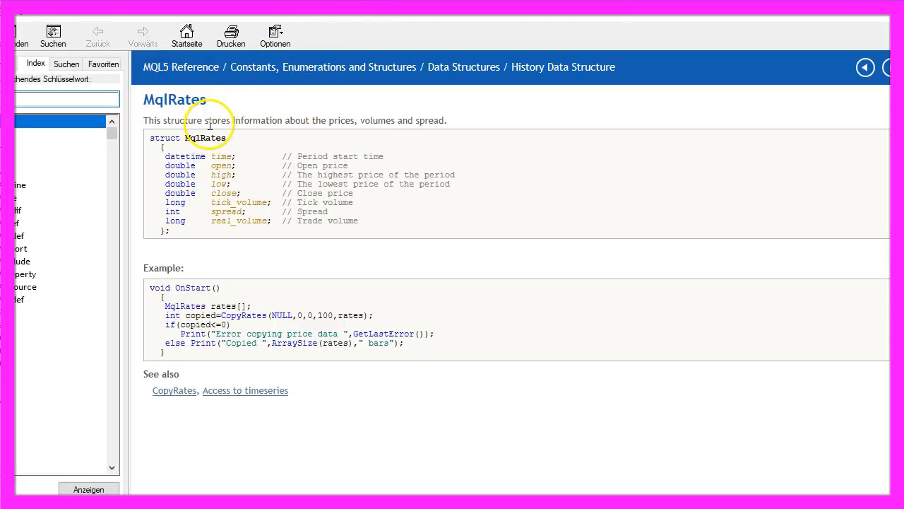
drag(206, 121, 412, 124)
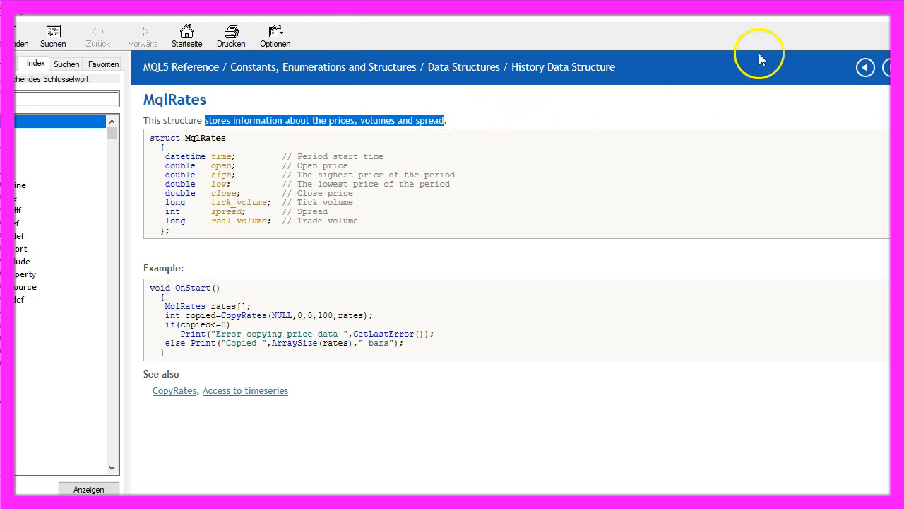
Step: Return to the code and review the CopyRates call's Symbol and Period arguments
click(821, 10)
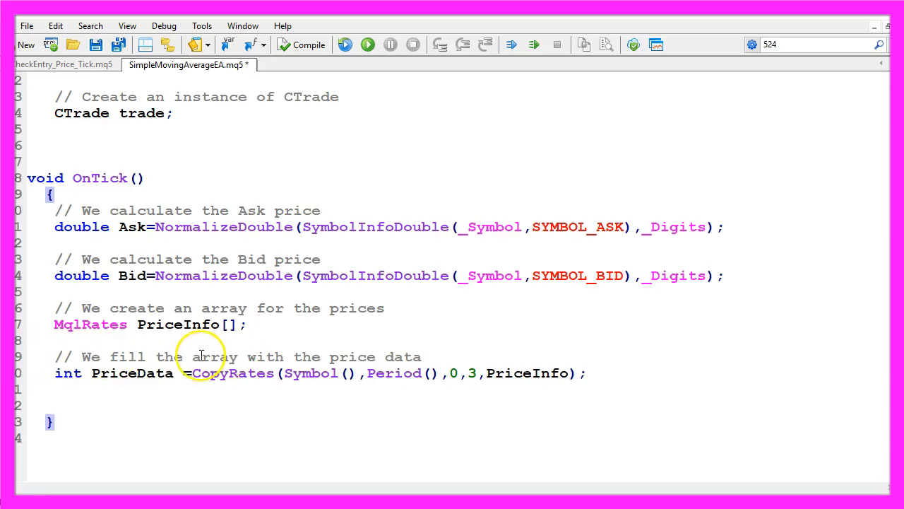
drag(192, 356, 437, 356)
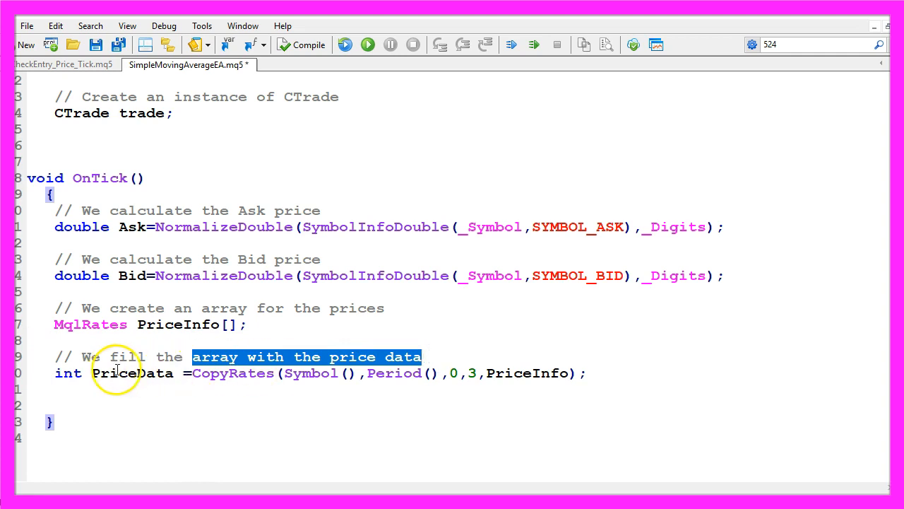
double_click(234, 374)
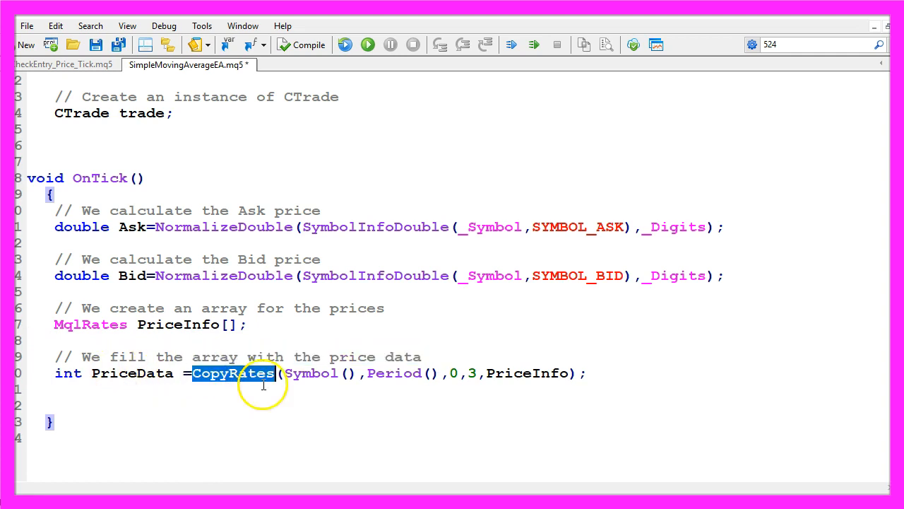
double_click(296, 378)
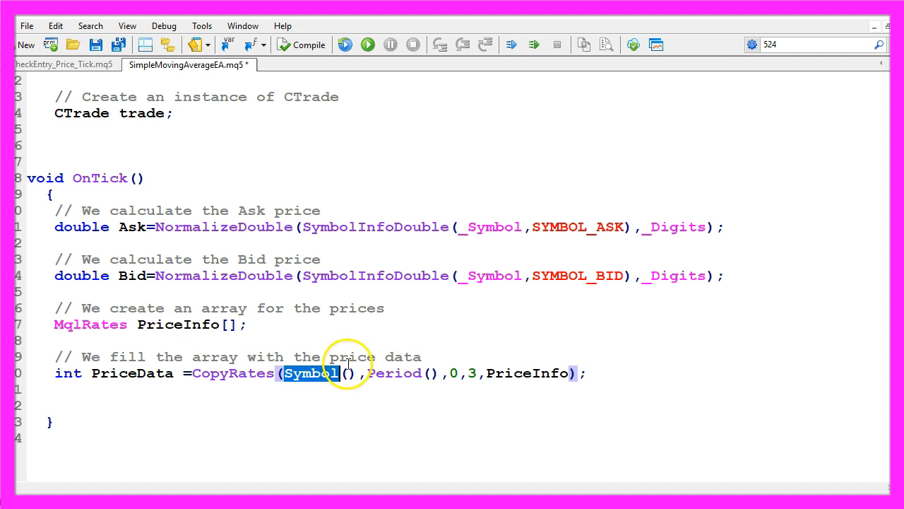
double_click(385, 378)
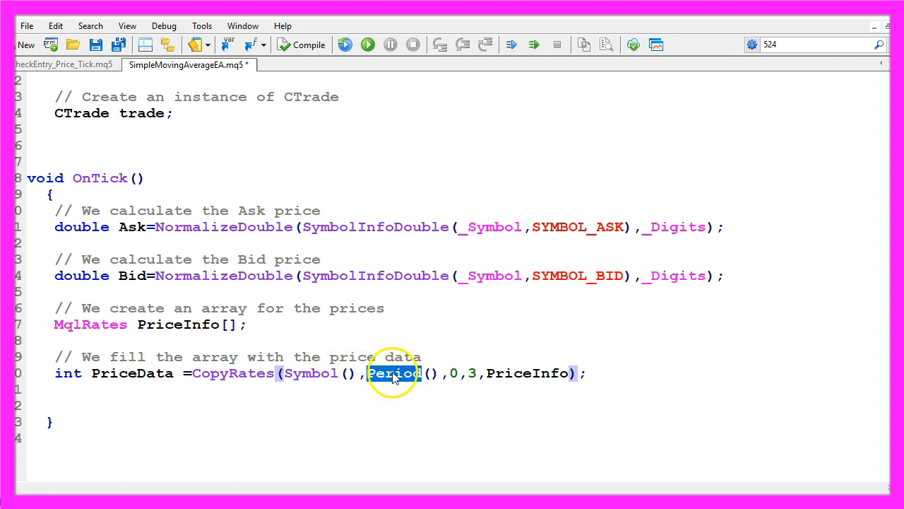
double_click(314, 374)
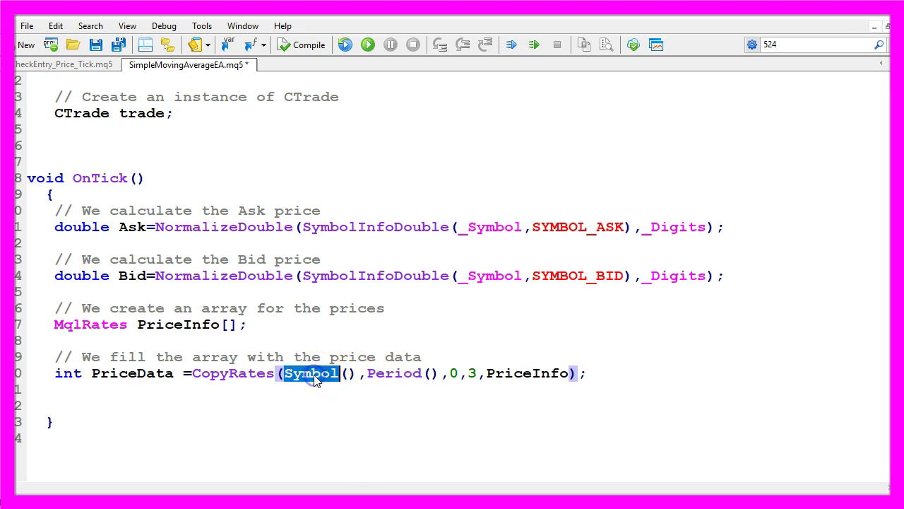
double_click(495, 227)
key(ctrl+c)
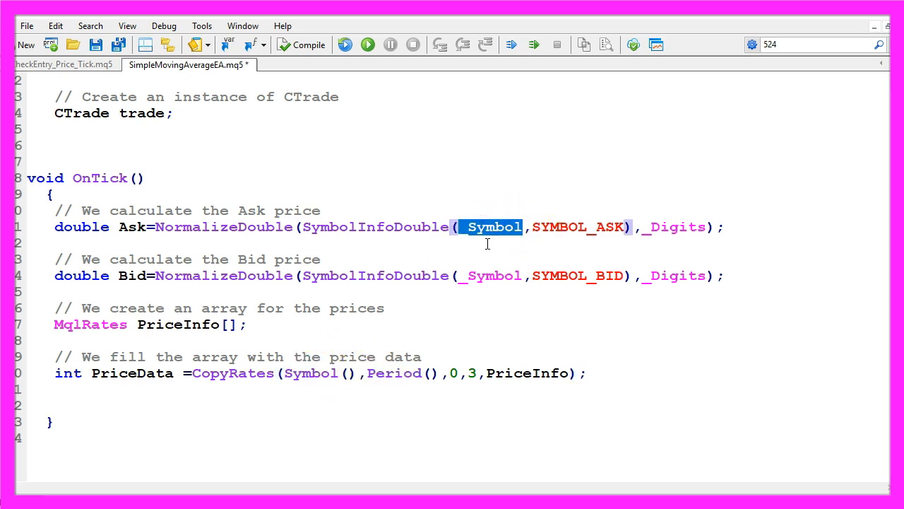
Step: Change CopyRates to use _Symbol and _Period, copying 3 candles from 0 into PriceInfo
drag(356, 375, 288, 378)
key(ctrl+v)
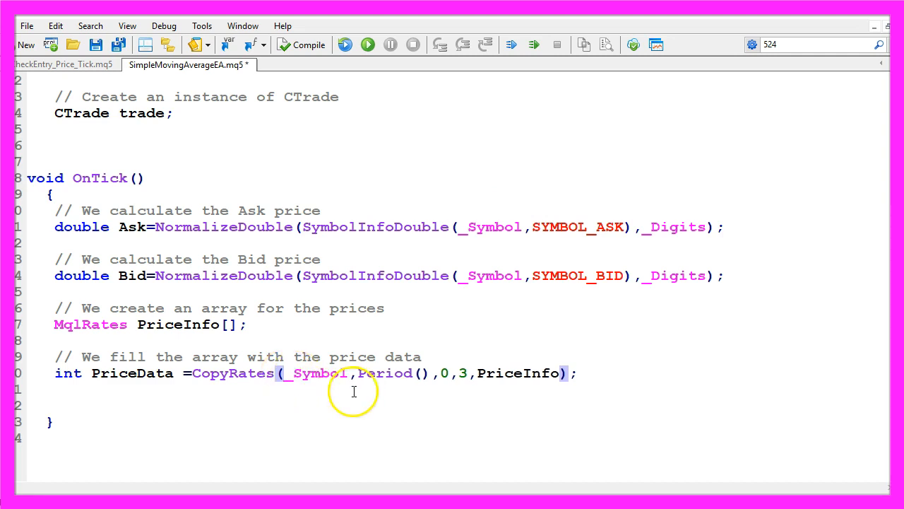
click(358, 373)
text(_)
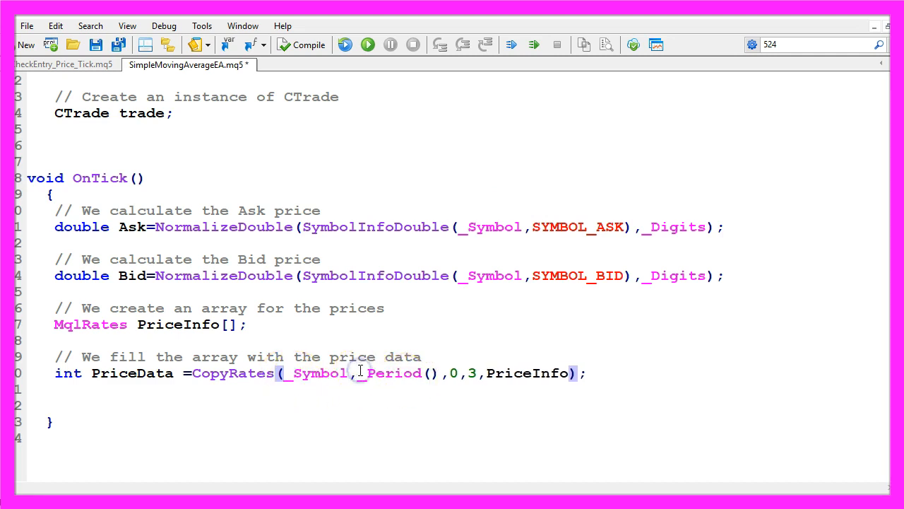
key(Right)
key(Right)
key(Right)
key(Delete)
key(Delete)
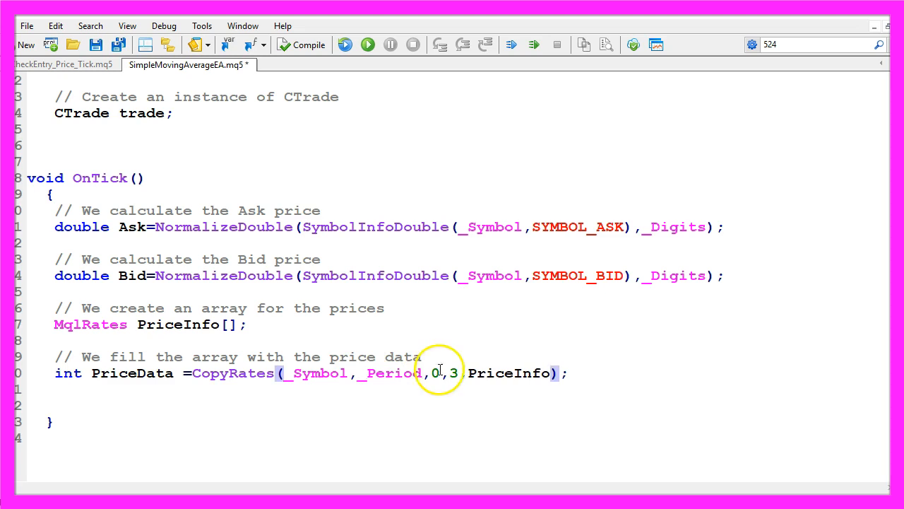
click(436, 371)
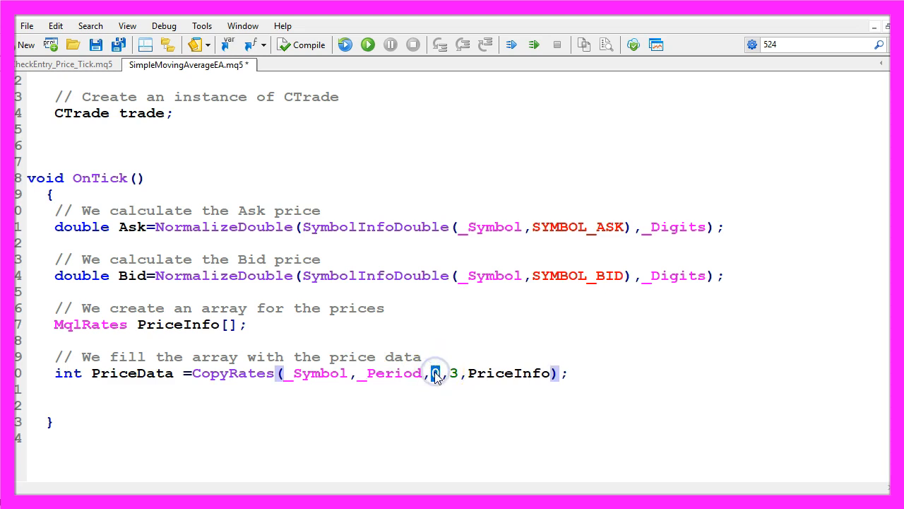
click(457, 372)
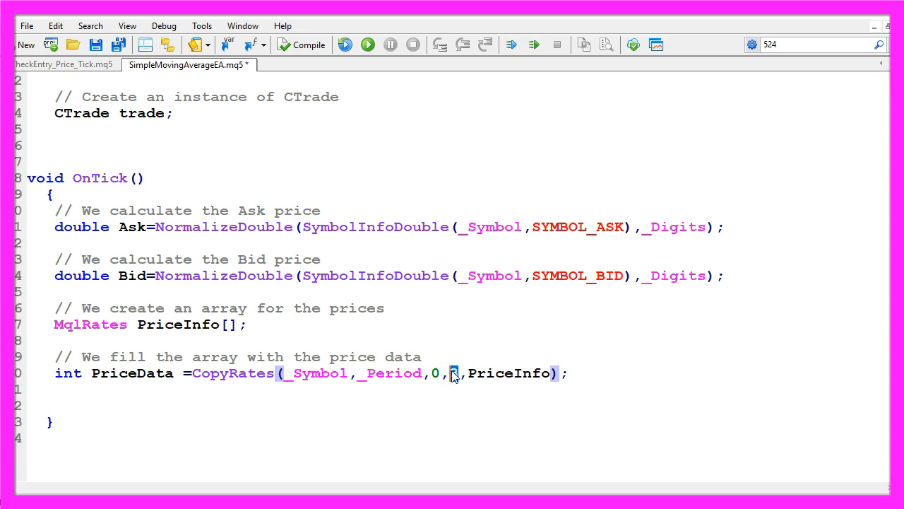
double_click(518, 377)
text(string signal="";)
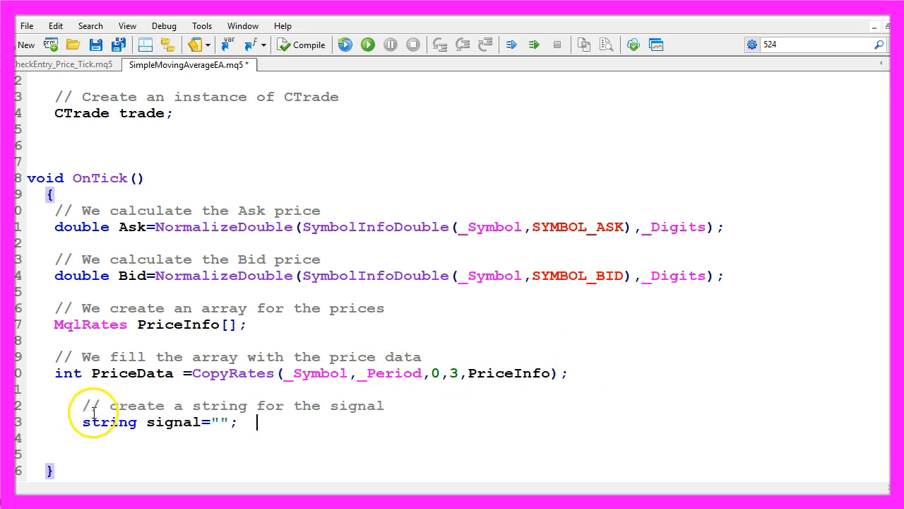
Step: Review string signal="" and add the commented double myMovingAverageArray[] below it
drag(174, 405, 418, 407)
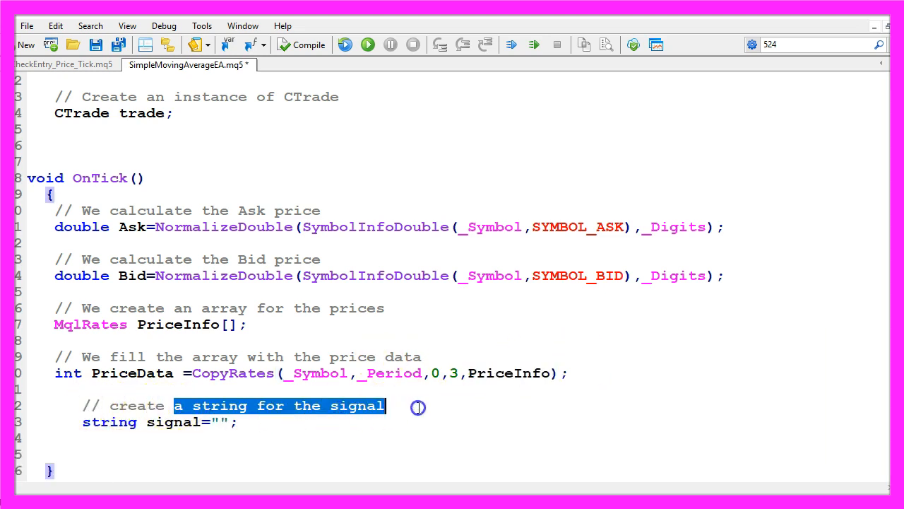
double_click(163, 424)
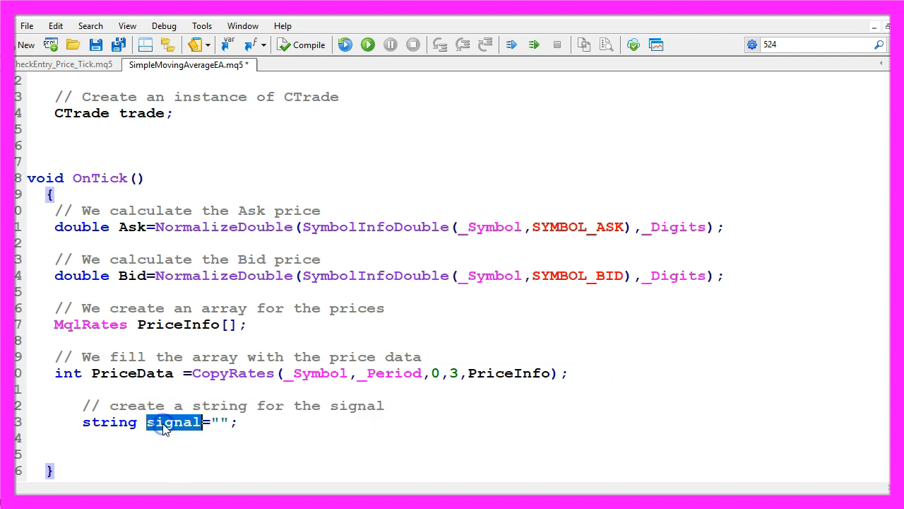
drag(210, 422, 221, 422)
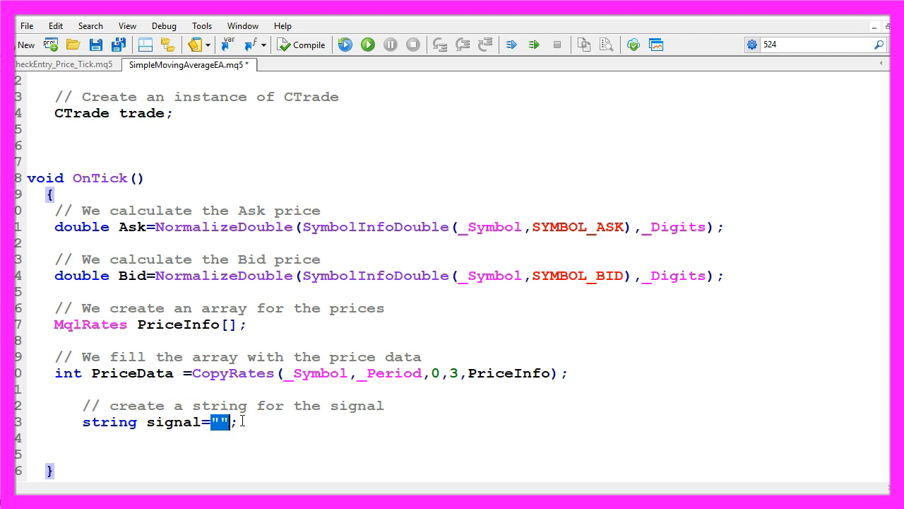
click(34, 448)
text(// create an Array for several prices 		double myMovingAverageArray[];)
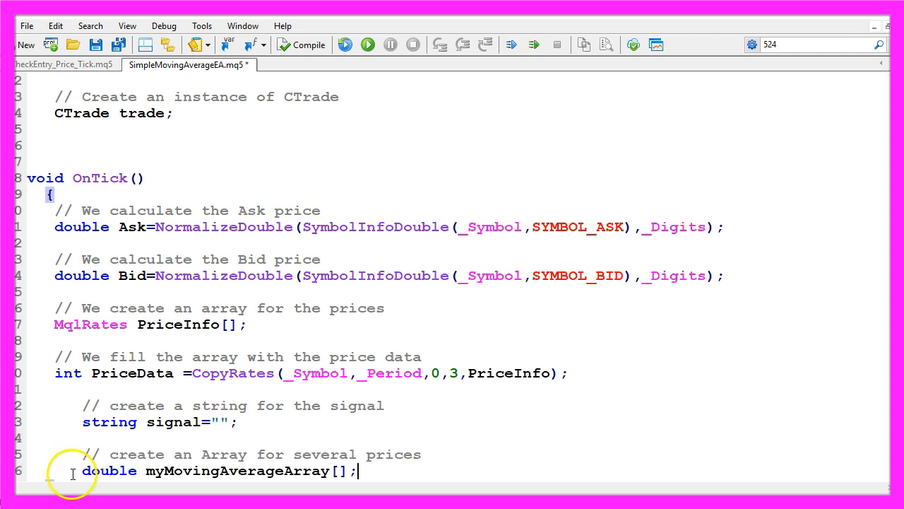
scroll(170, 459, down, 2)
double_click(216, 376)
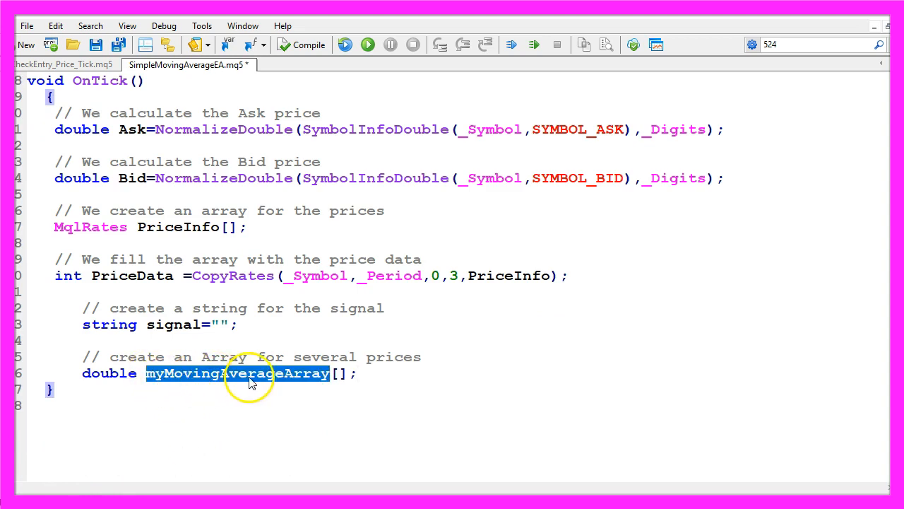
Step: Add int movingAverageDefinition = iMA(_Symbol,_Period,20,0,MODE_SMA,PRICE_CLOSE) and review each argument
click(359, 373)
text(// define the properties of the Moving Average int movingAverageDefinition = iMA (_Symbol,_Period,20,0,MODE_SMA,PRICE_CLOSE);)
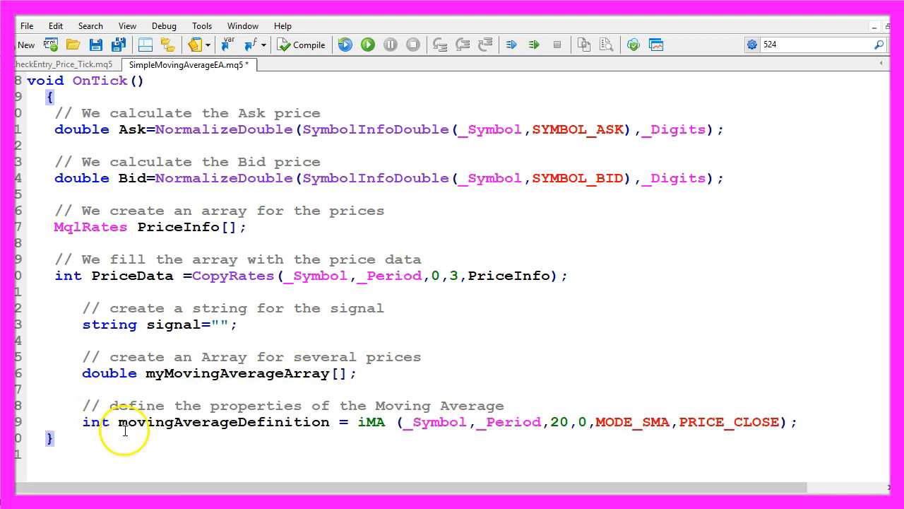
drag(210, 405, 500, 413)
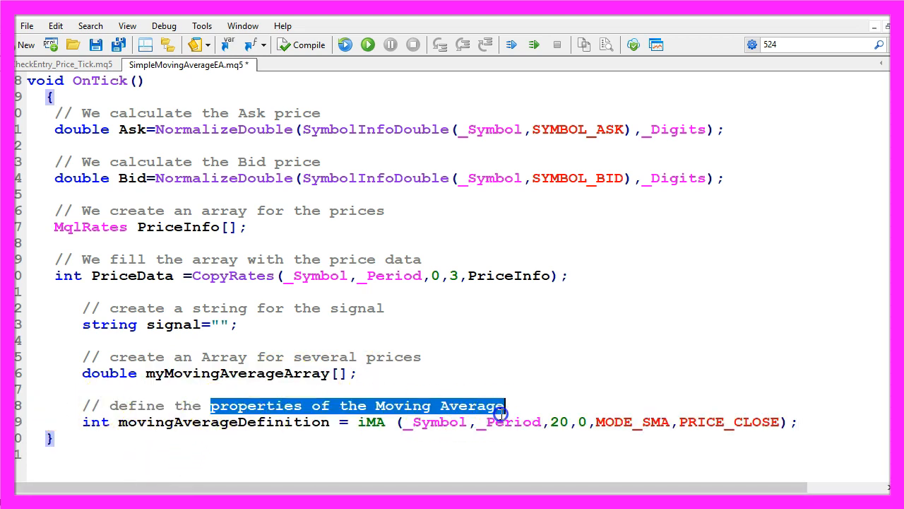
double_click(368, 423)
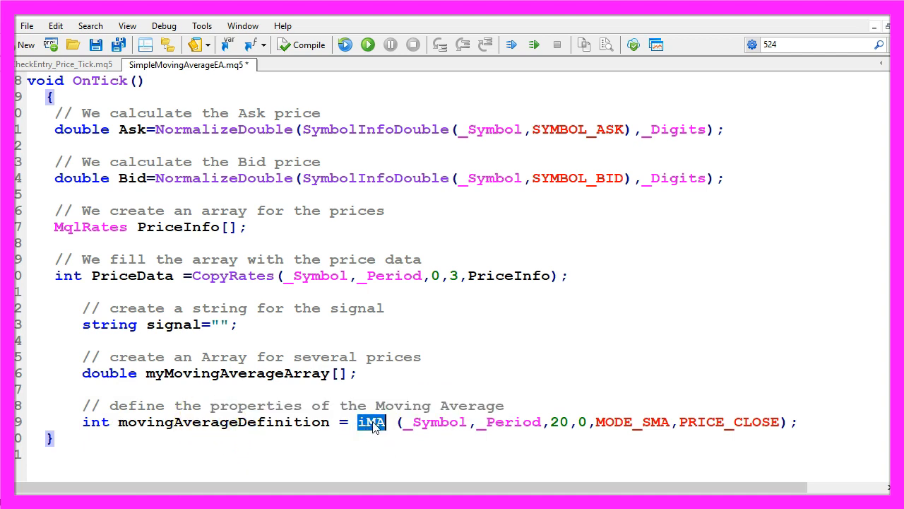
drag(397, 422, 467, 422)
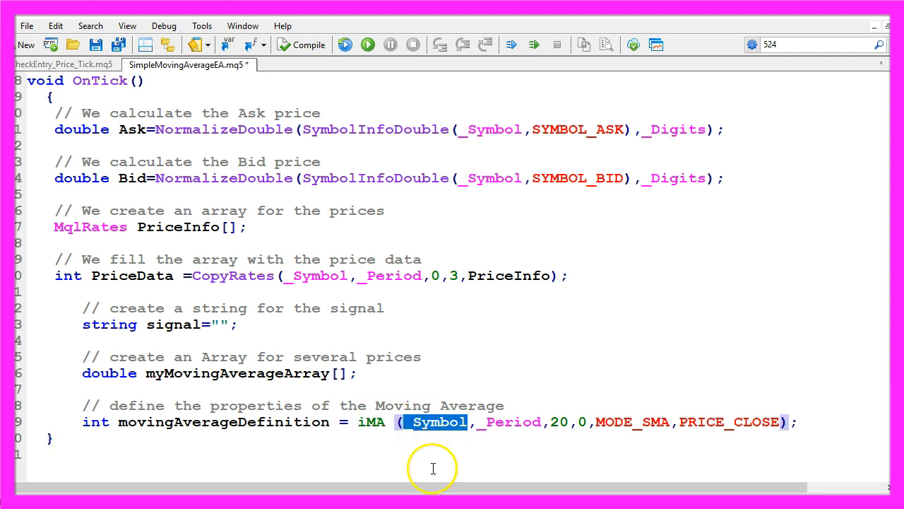
double_click(513, 423)
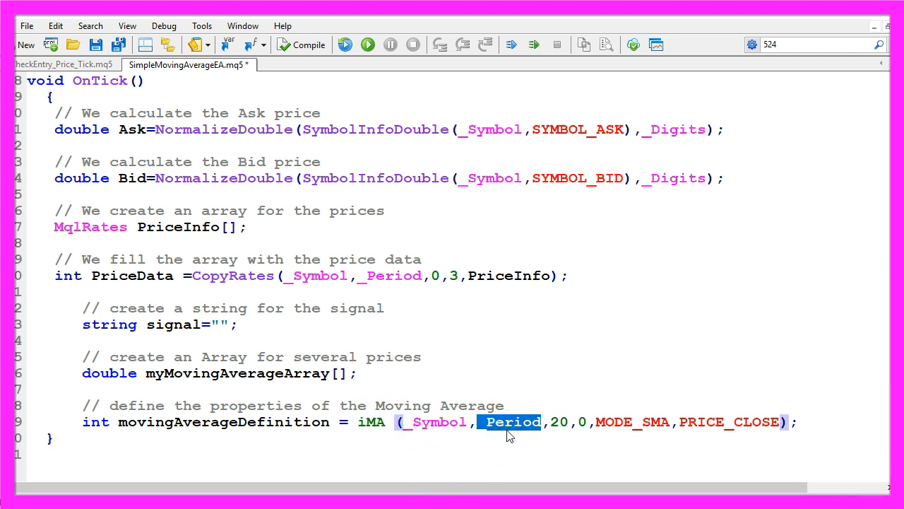
double_click(559, 424)
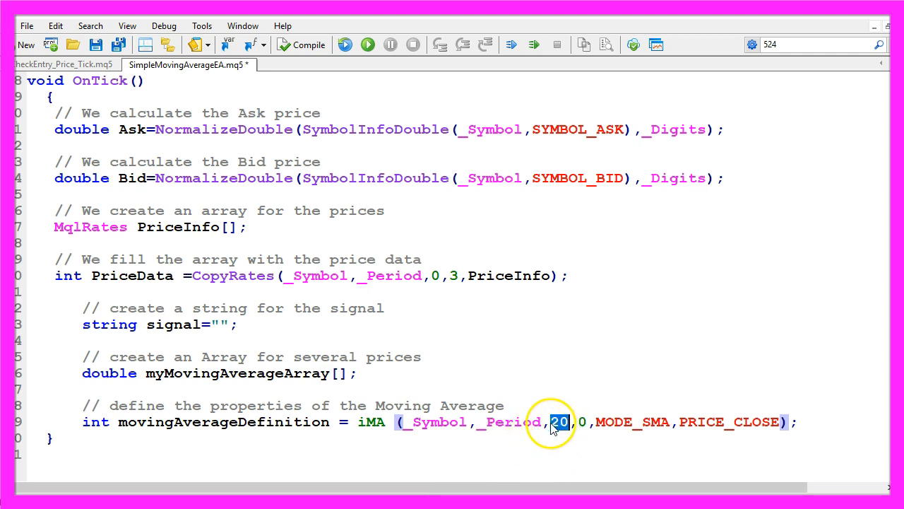
double_click(581, 422)
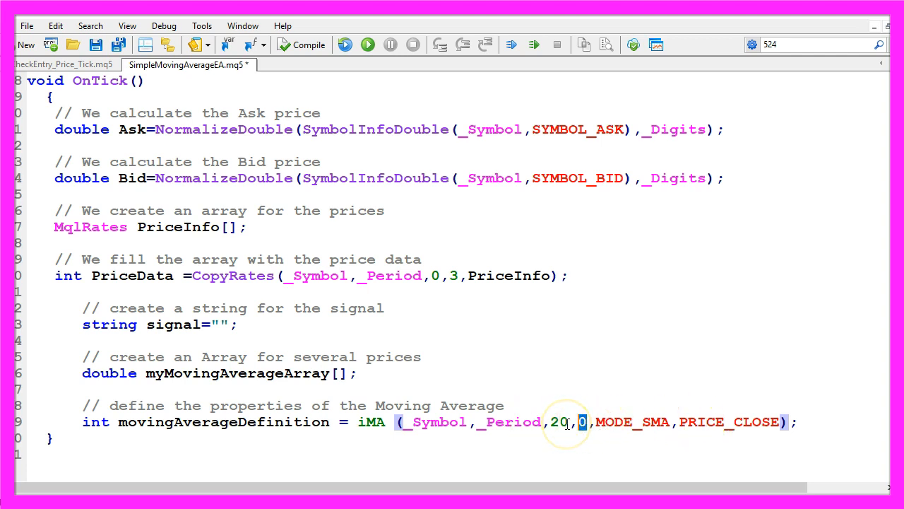
double_click(607, 424)
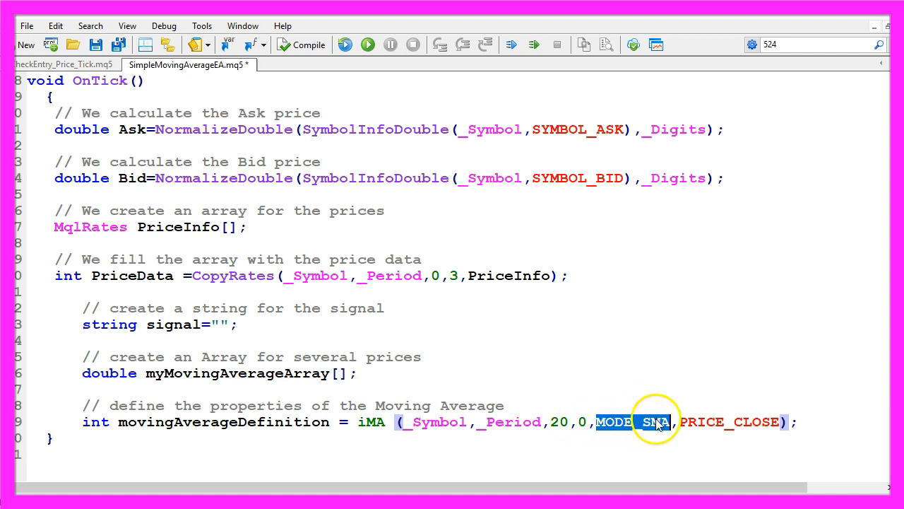
double_click(685, 427)
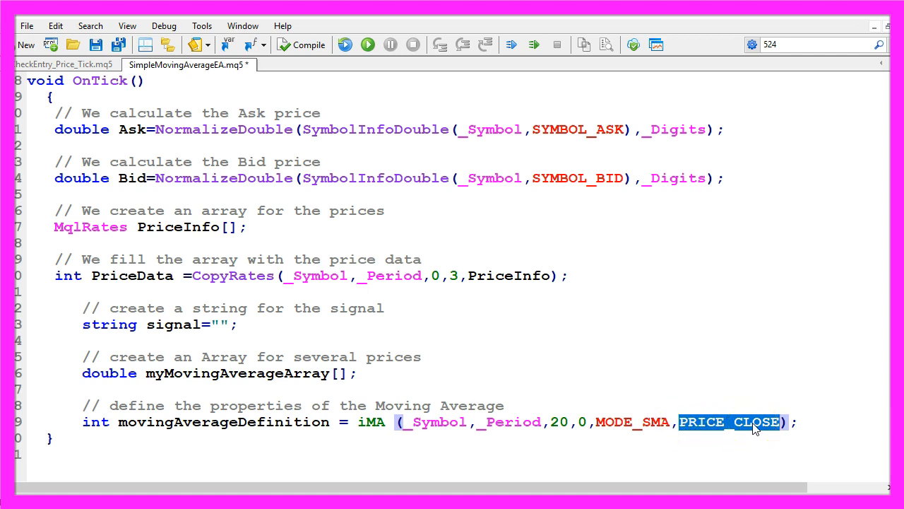
drag(754, 428, 701, 430)
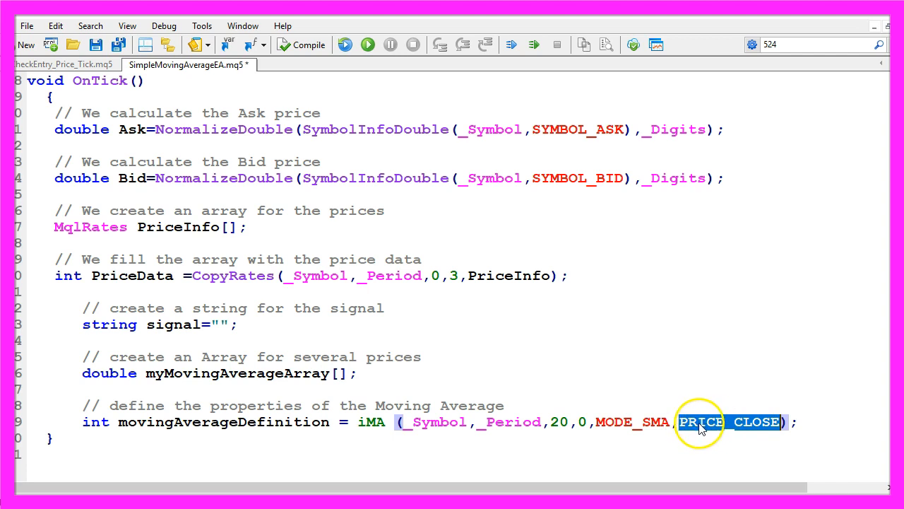
Step: Add CopyBuffer(movingAverageDefinition,0,0,3,myMovingAverageArray) and check its handle, buffer and target array
click(57, 445)
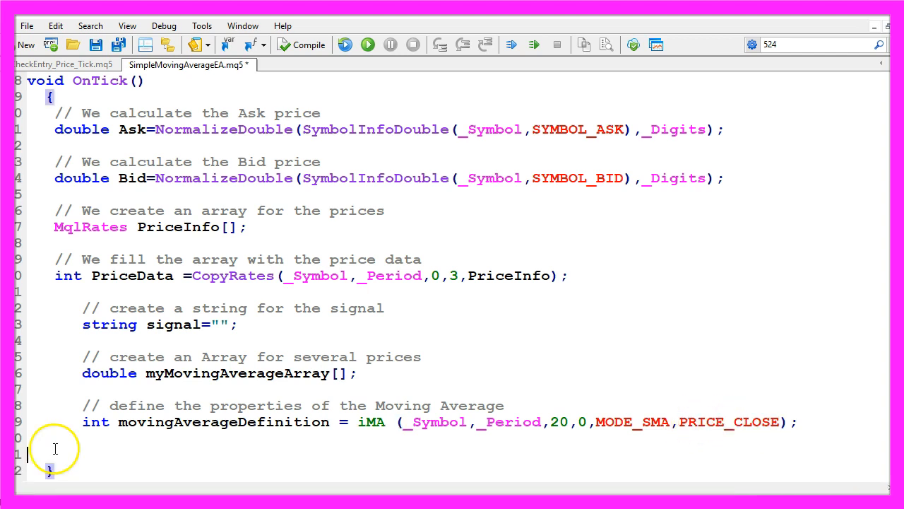
text(// Defined EA, one line,current candle,3 candles, store result       CopyBuffer(movingAverageDefinition,0,0,3,myMovingAverageArray);)
double_click(126, 469)
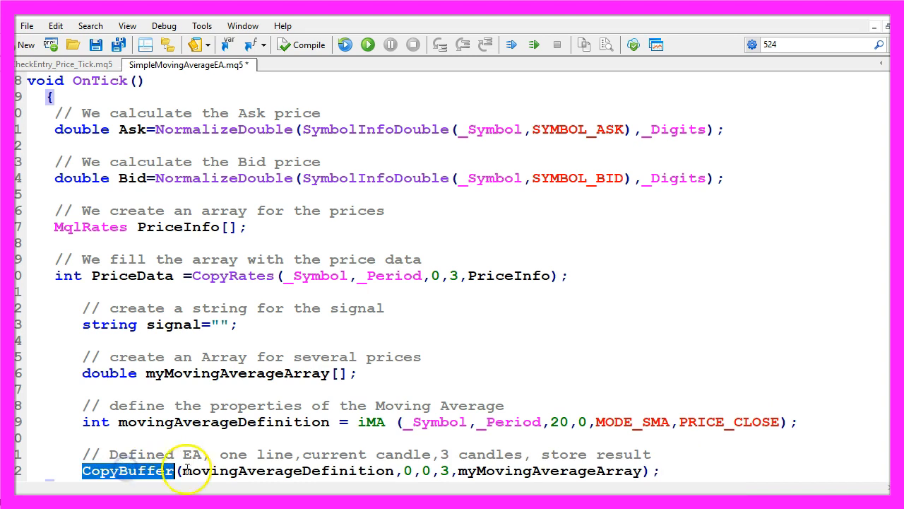
click(413, 471)
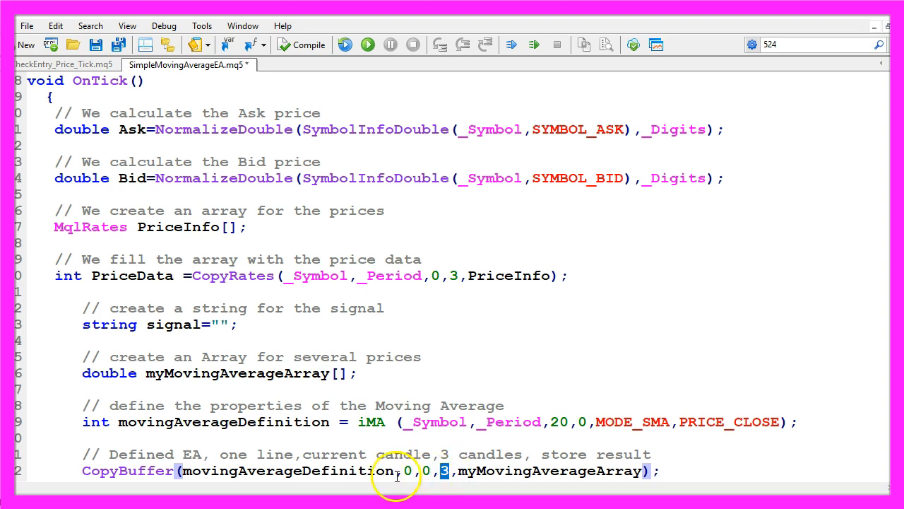
double_click(486, 469)
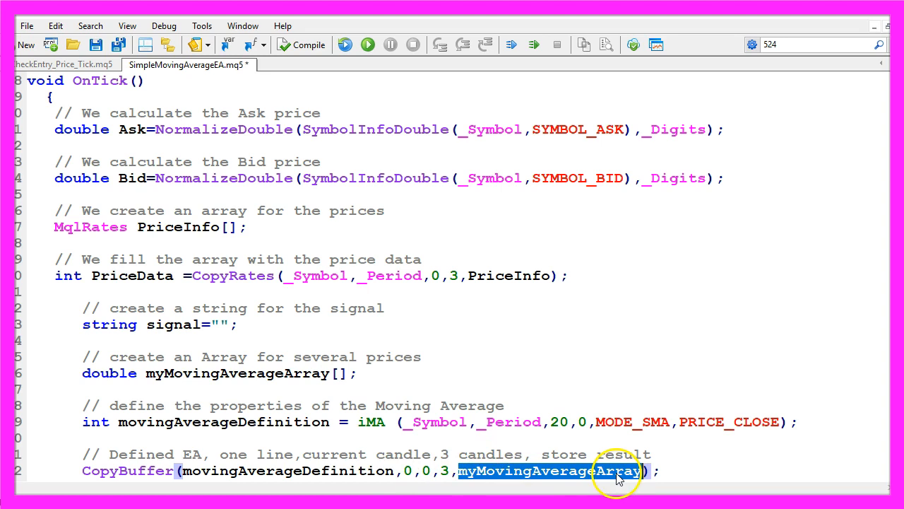
double_click(290, 472)
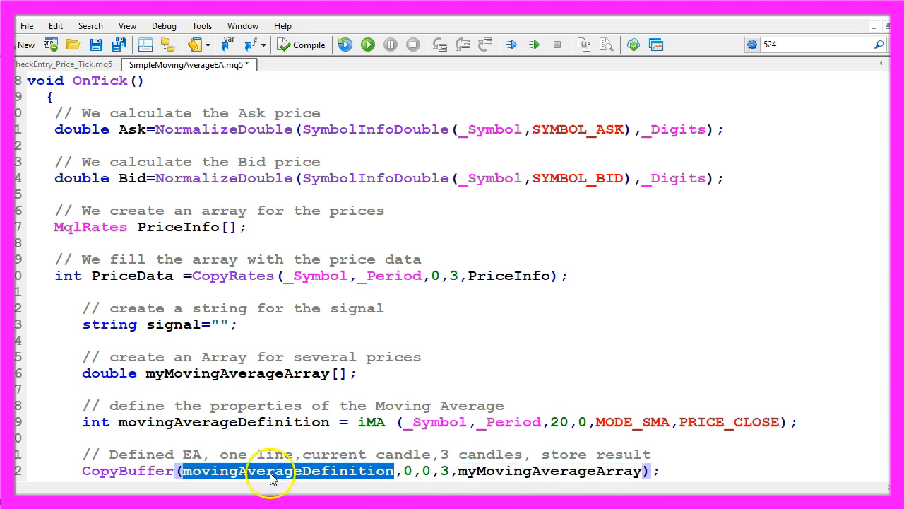
double_click(209, 427)
scroll(210, 430, down, 1)
click(708, 441)
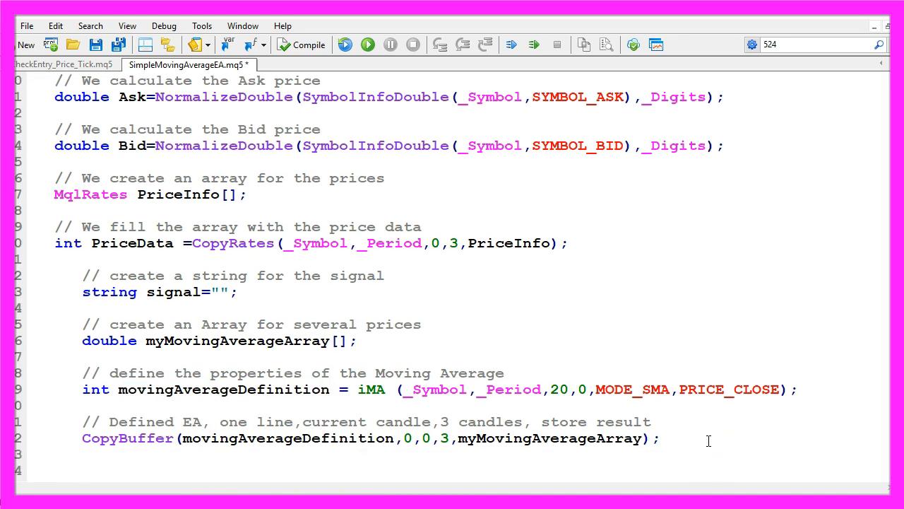
Step: Add the buy block: signal="buy" when PriceInfo[1] closes above and [2] below myMovingAverageArray
key(ctrl+v)
click(177, 380)
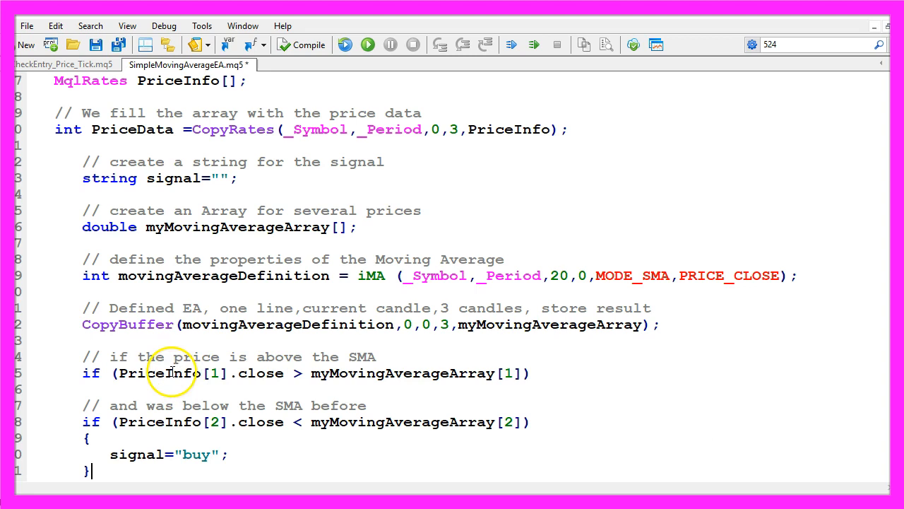
click(220, 373)
click(295, 373)
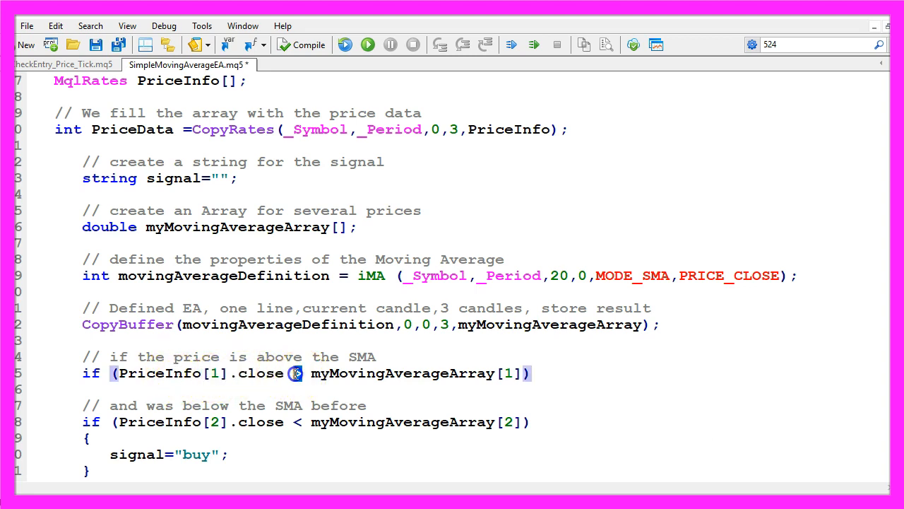
double_click(387, 374)
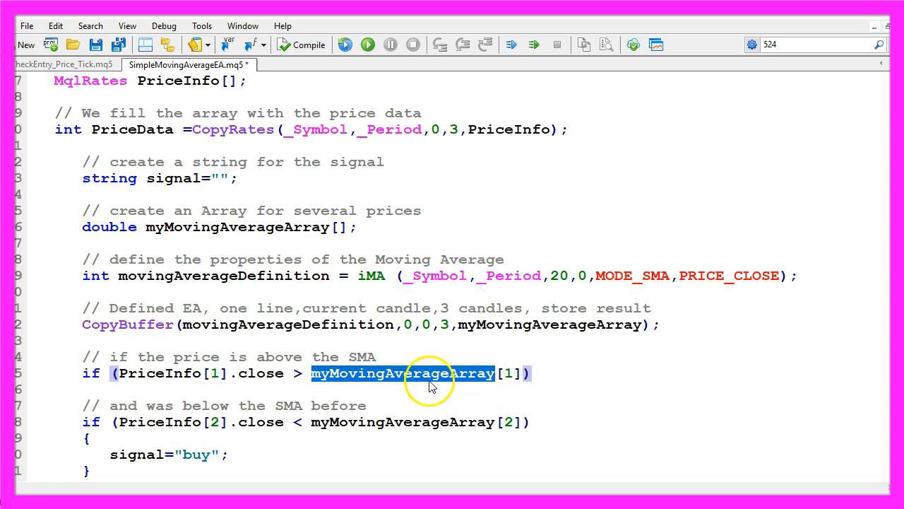
double_click(506, 374)
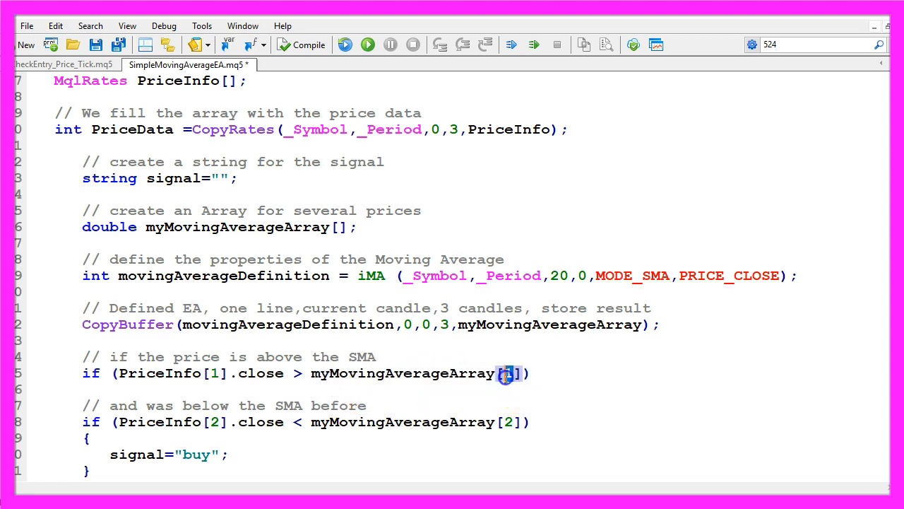
double_click(248, 422)
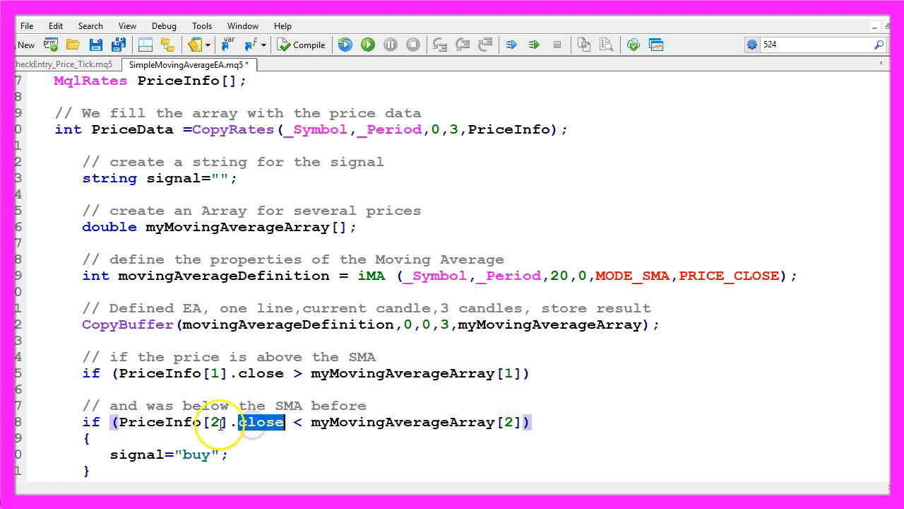
double_click(212, 421)
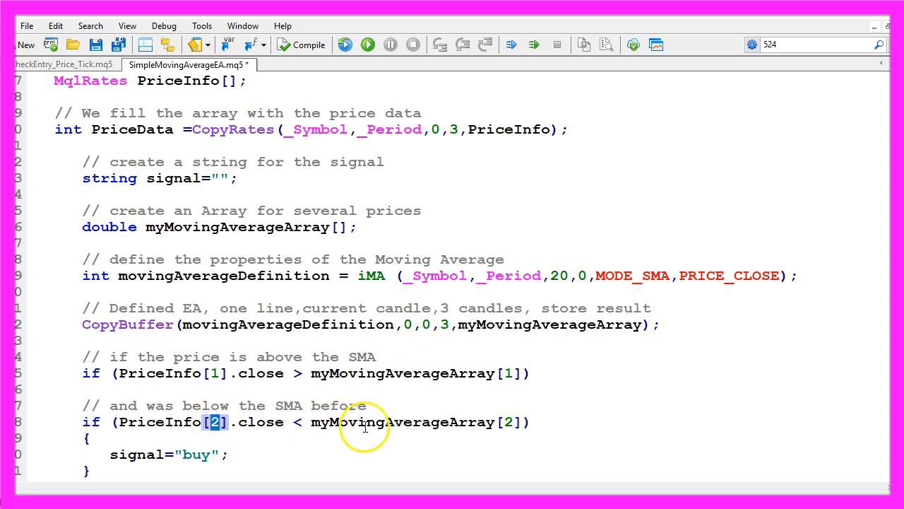
drag(292, 421, 503, 422)
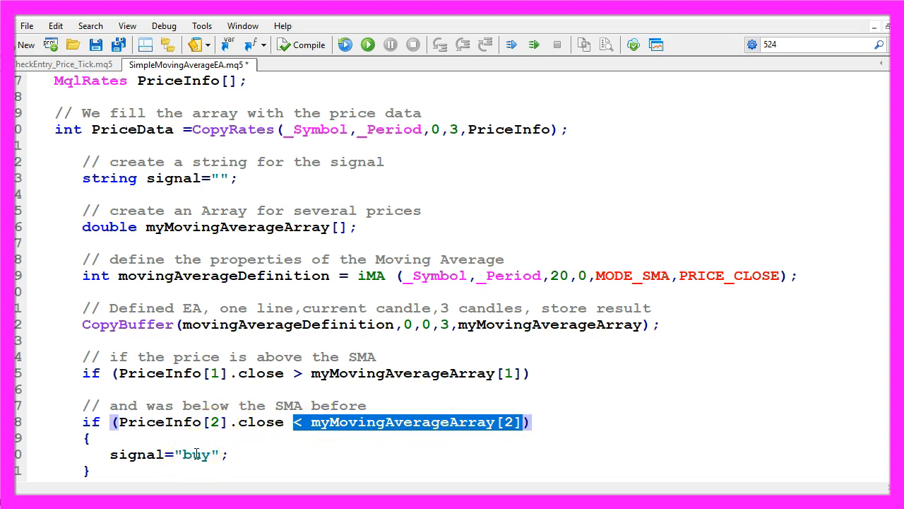
double_click(197, 453)
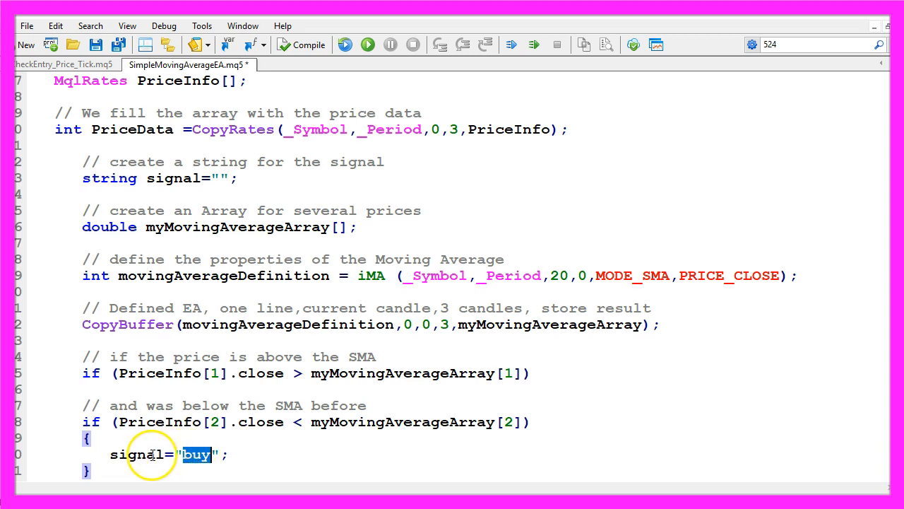
Step: Add the sell block and review its candle-1 close-below-SMA condition
click(172, 452)
key(ctrl+End)
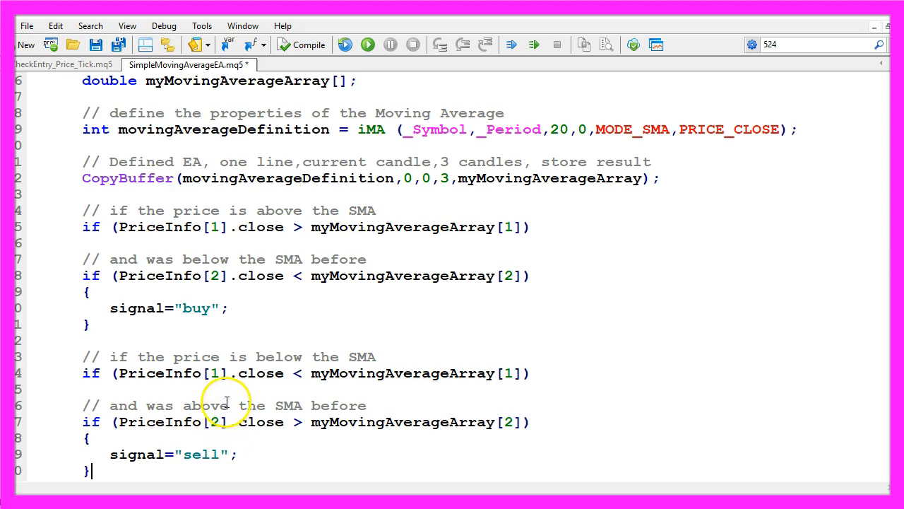
drag(256, 375, 254, 382)
click(251, 373)
double_click(253, 373)
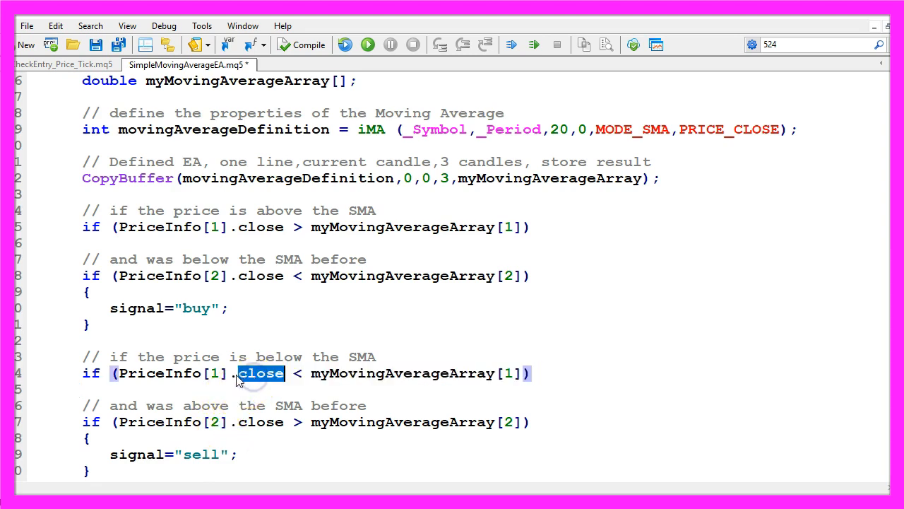
click(219, 373)
click(297, 374)
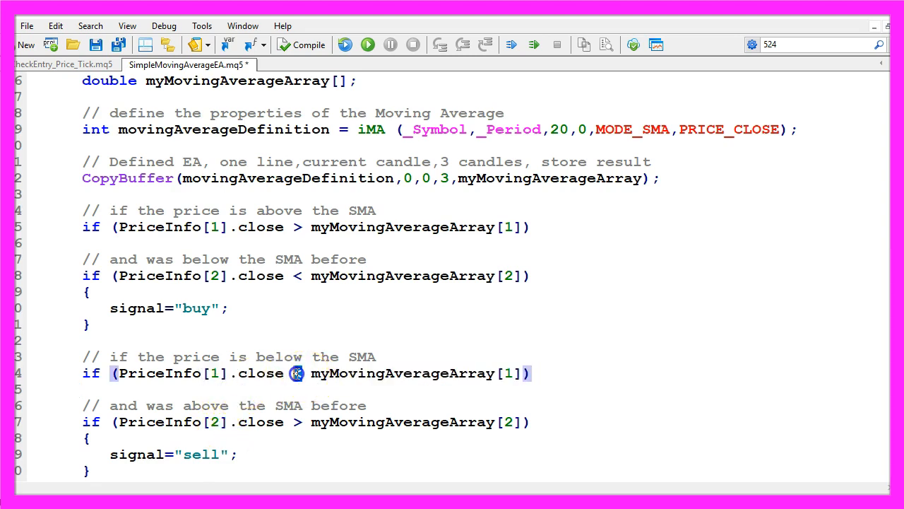
double_click(358, 374)
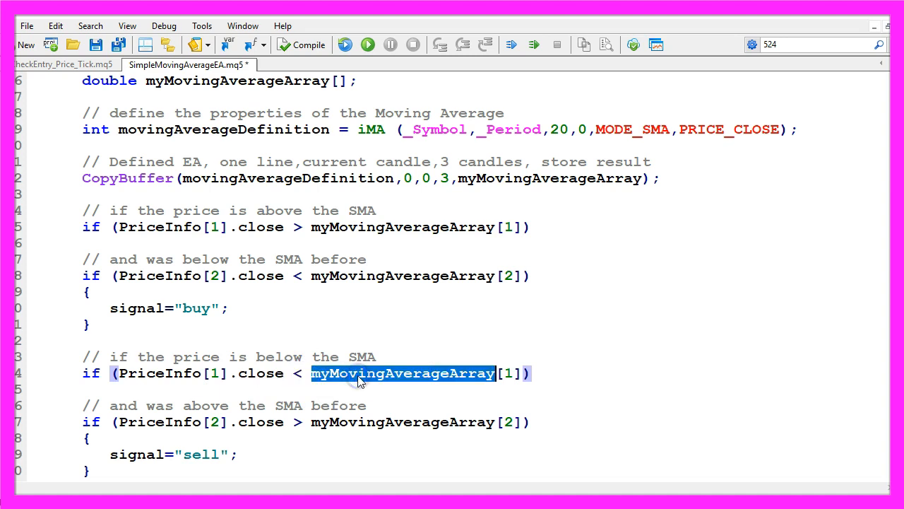
click(510, 374)
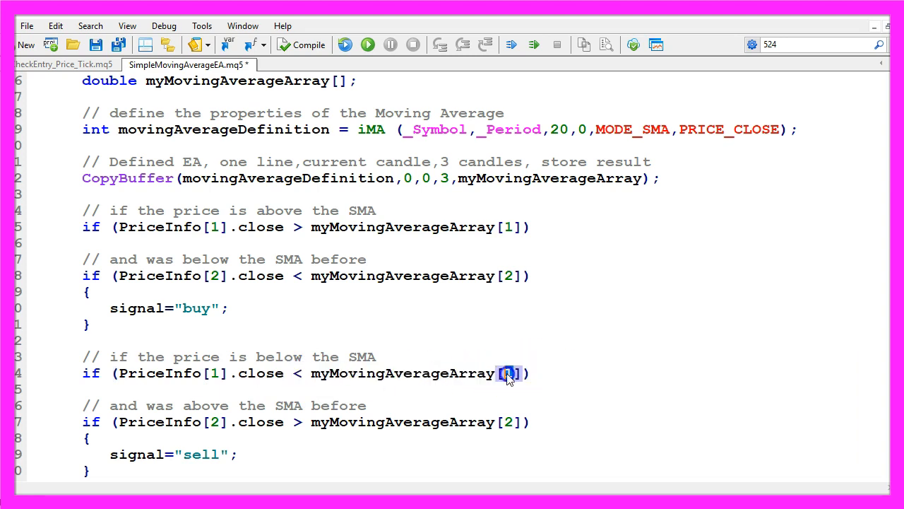
Step: Review the candle-2 close-above-SMA condition and the resulting signal="sell"
double_click(256, 422)
click(211, 423)
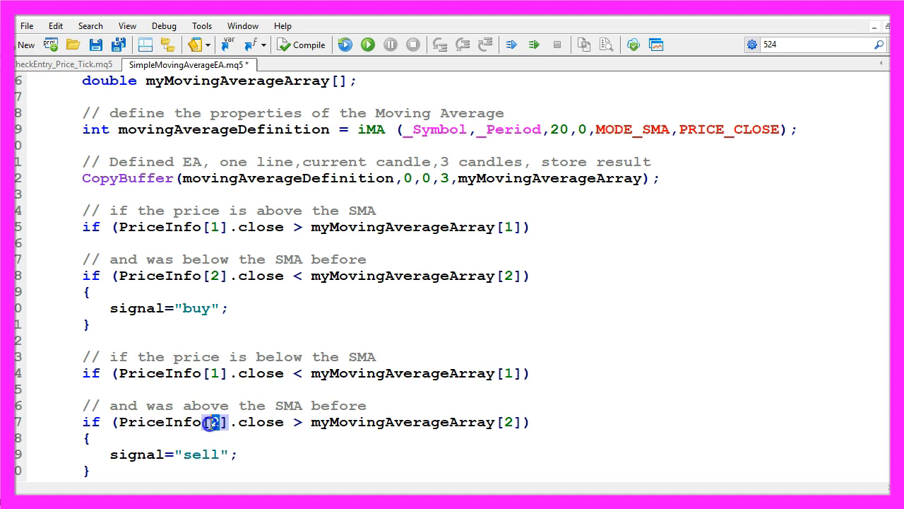
click(295, 422)
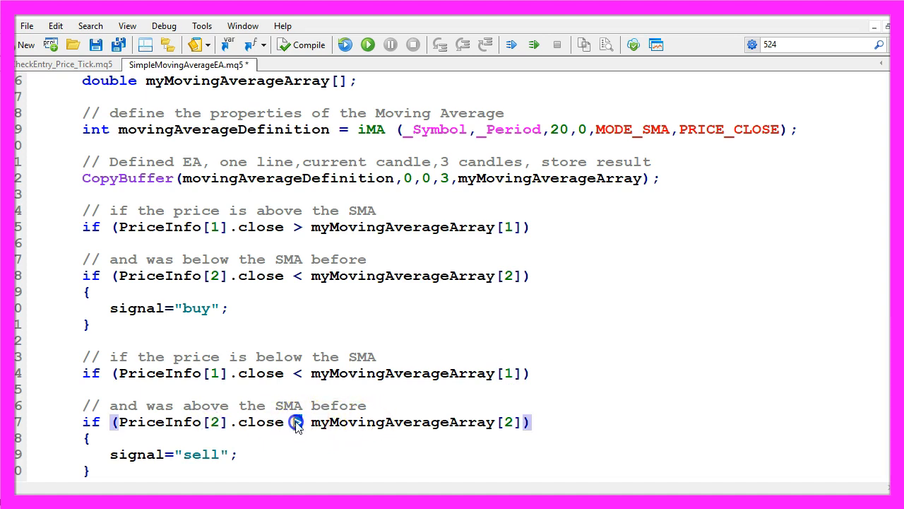
double_click(476, 422)
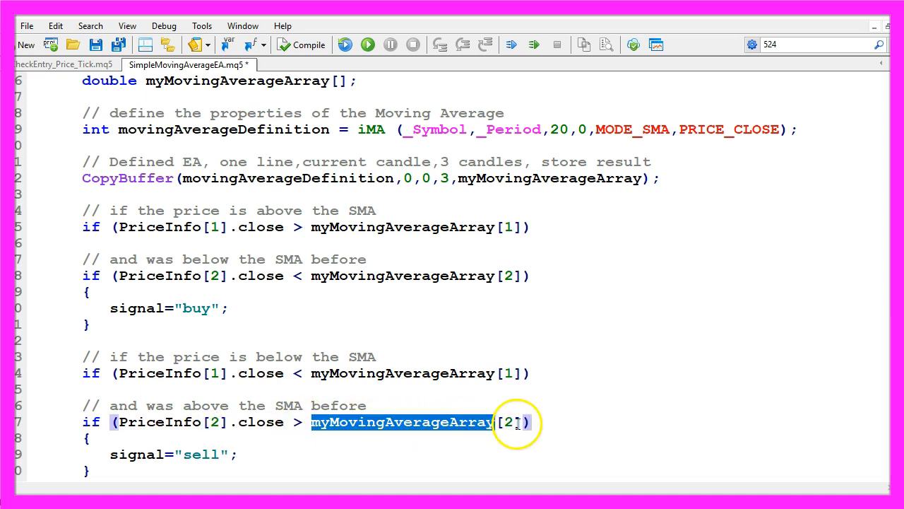
click(509, 422)
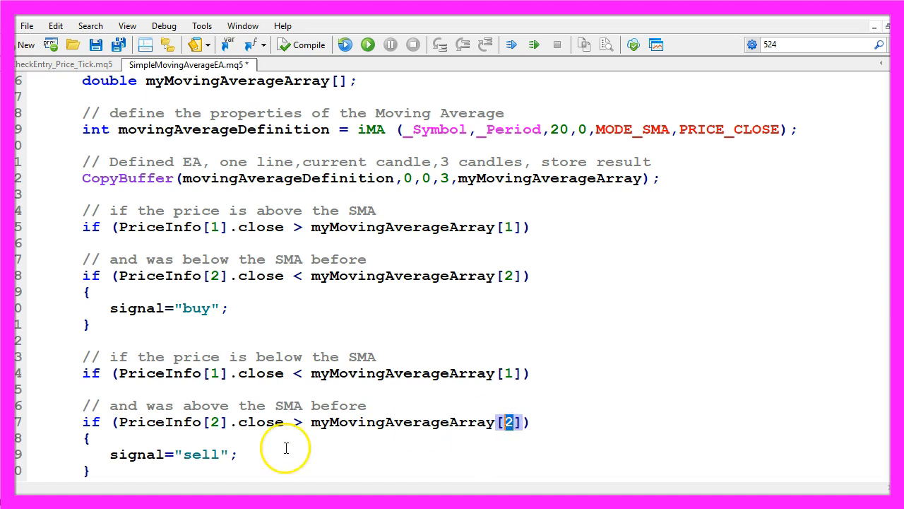
double_click(202, 453)
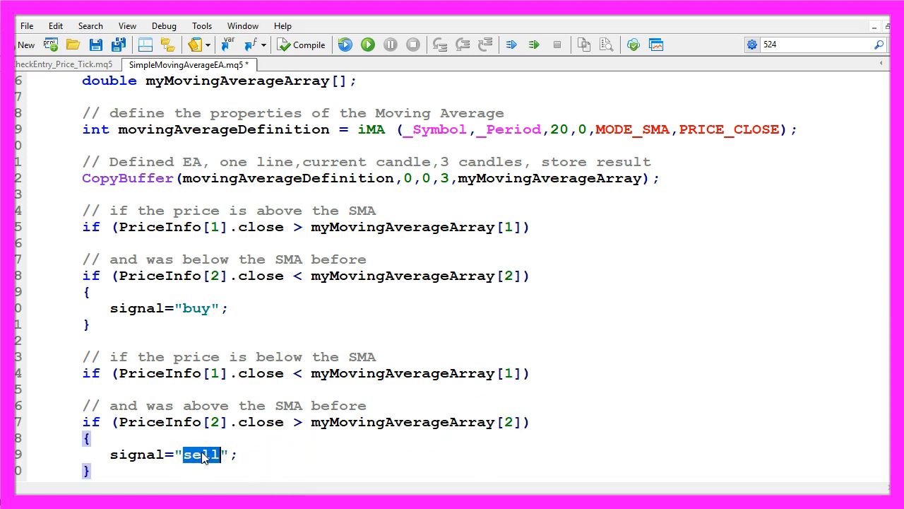
click(126, 456)
double_click(126, 456)
scroll(141, 424, down, 3)
Step: Review the sell condition (signal=="sell", PositionsTotal<1) and the 0.10-lot trade.Sell order
double_click(161, 389)
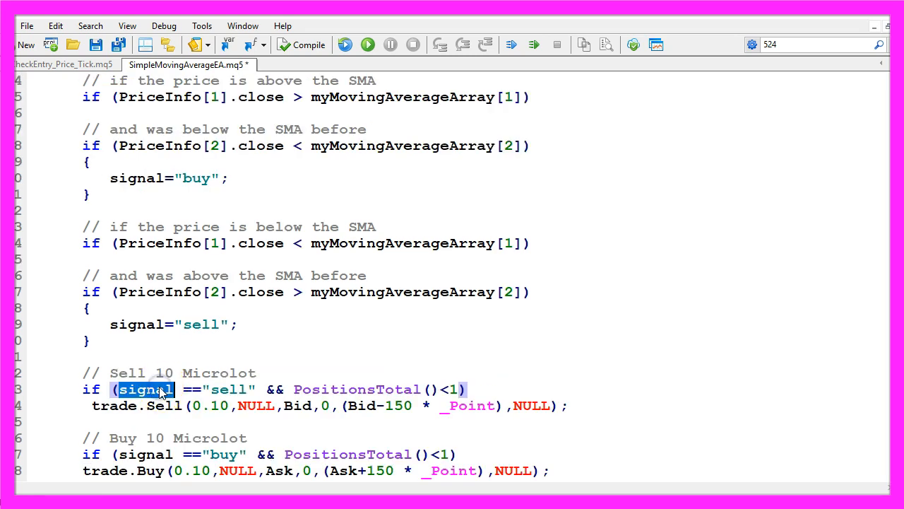
double_click(230, 389)
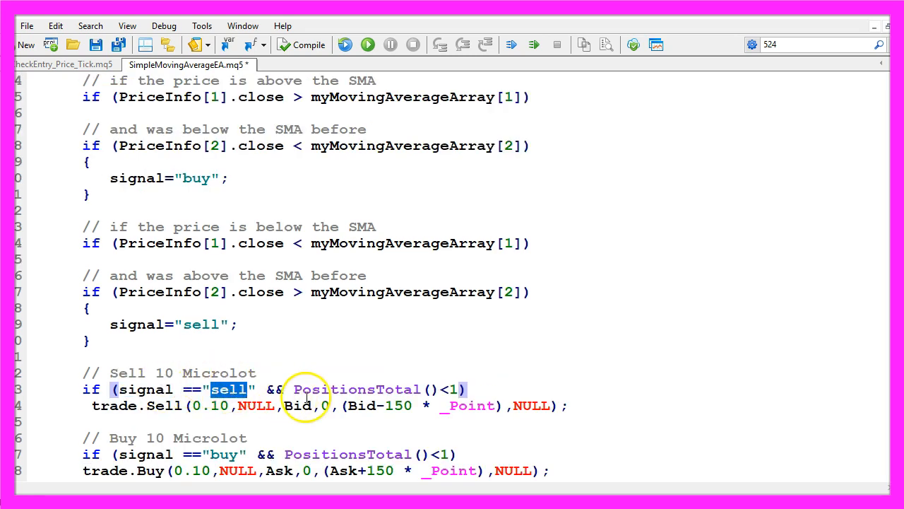
double_click(335, 389)
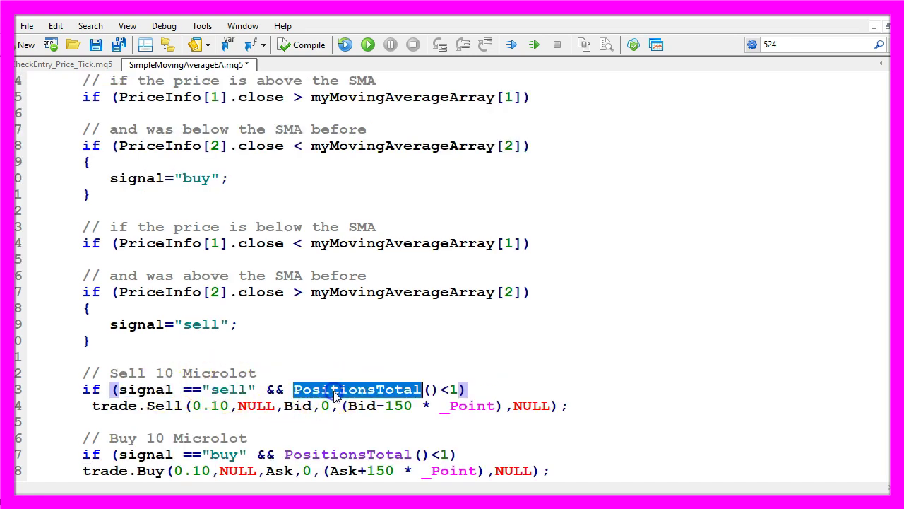
double_click(451, 389)
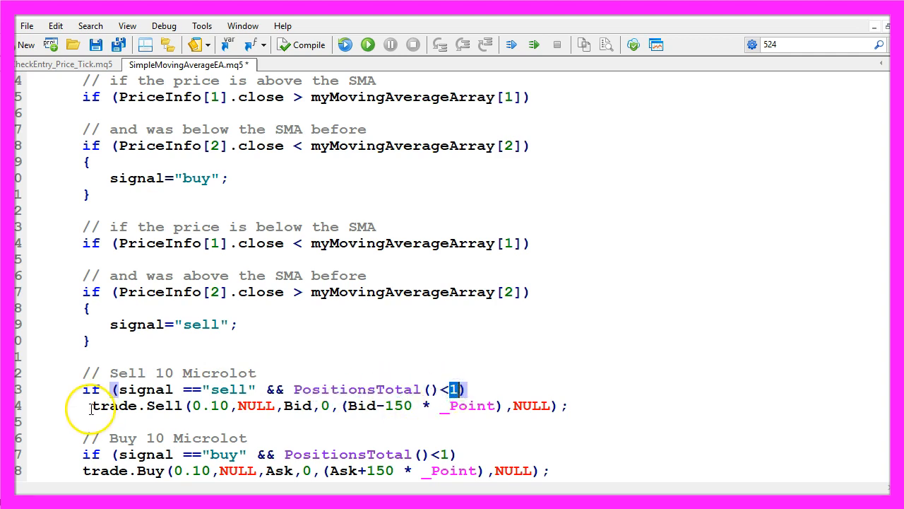
drag(92, 405, 587, 407)
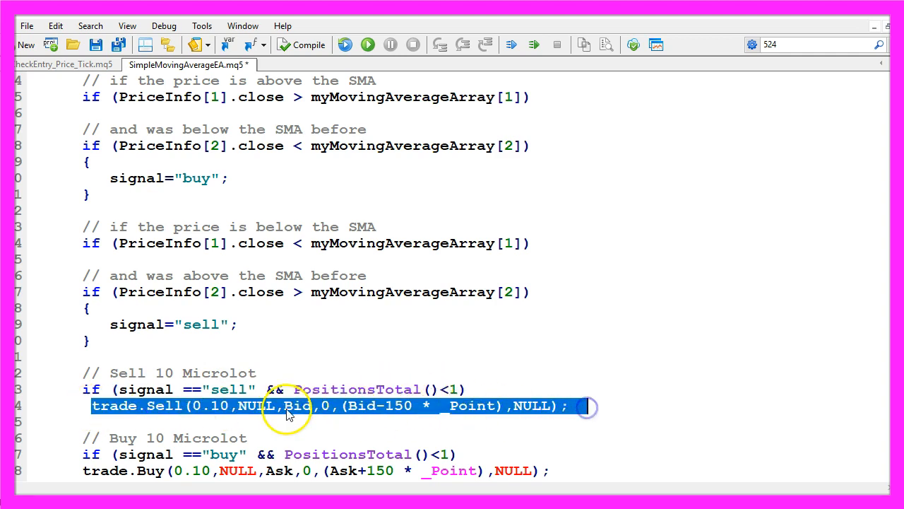
Step: Review the buy condition and select the whole 0.10-lot trade.Buy order line
double_click(149, 454)
double_click(225, 454)
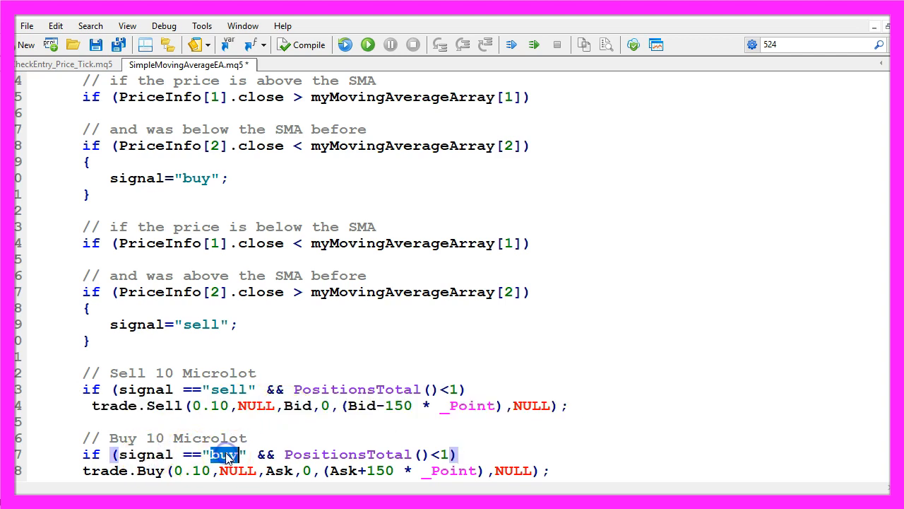
click(286, 454)
drag(286, 454, 449, 454)
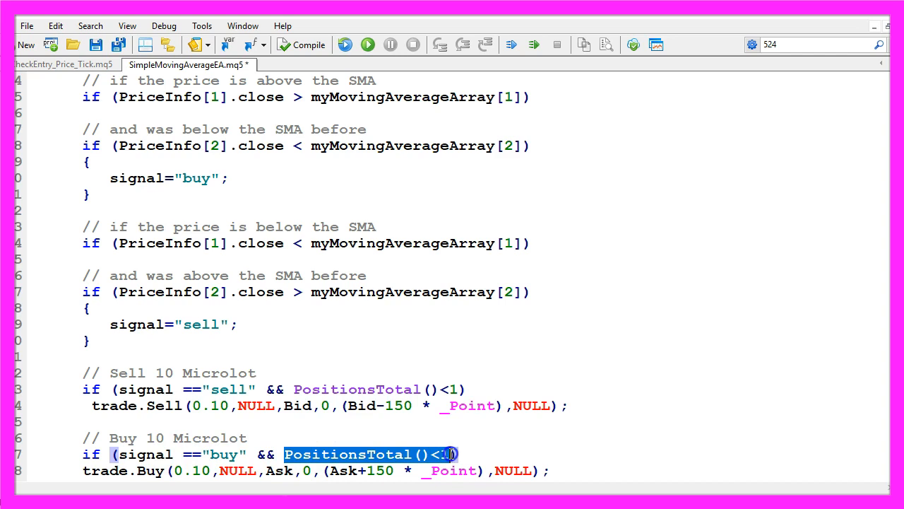
click(433, 467)
key(Home)
key(shift+End)
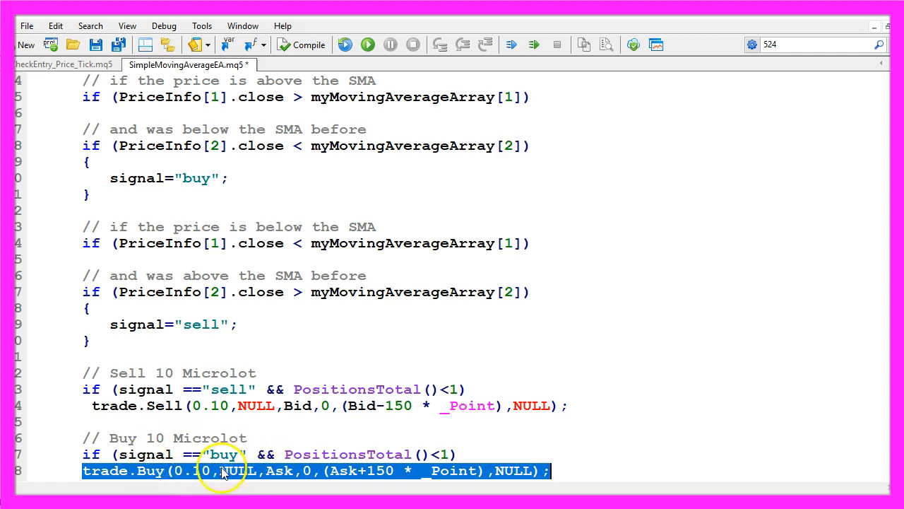
Step: Insert the // Chart output comment and Comment("The signal is now: ",signal); below the buy order
click(30, 469)
key(Down)
key(Down)
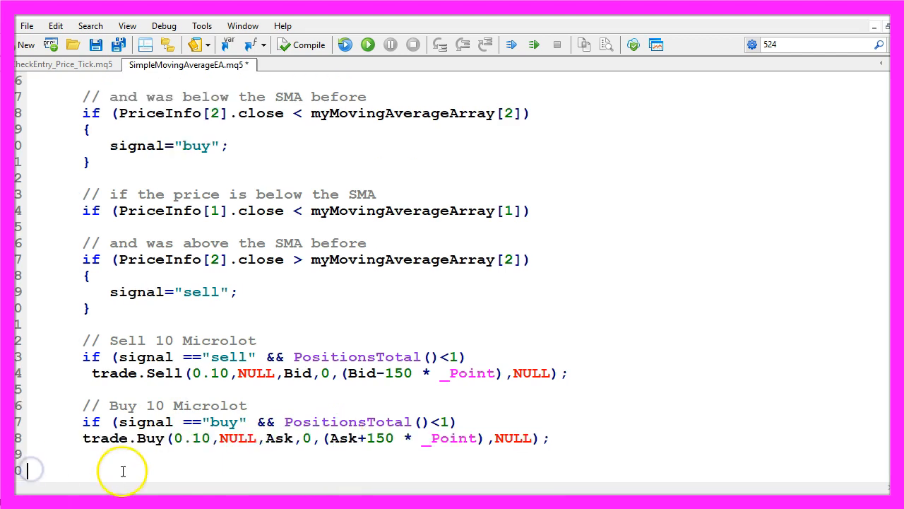
text(// Chart output       Comment ("The signal is now: ",signal);)
Step: Highlight the word Chart, the Comment call and its "The signal is now: ",signal arguments
click(115, 455)
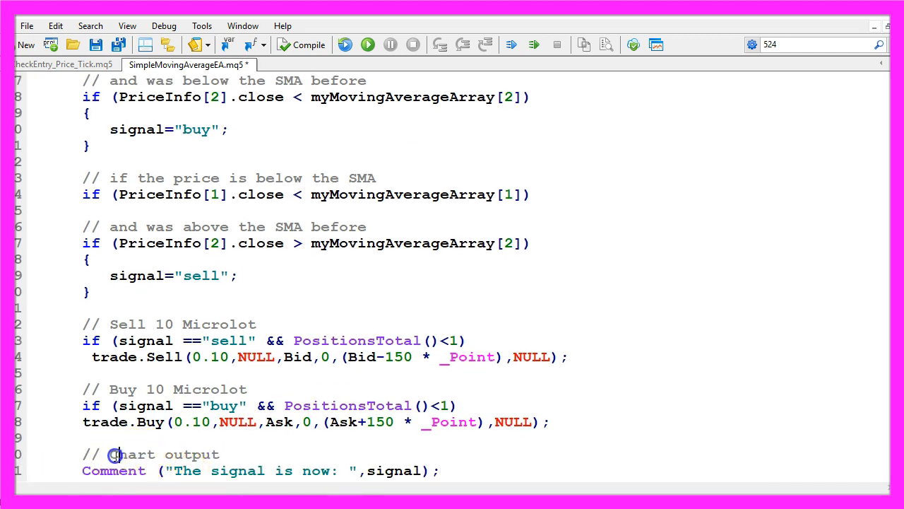
double_click(114, 456)
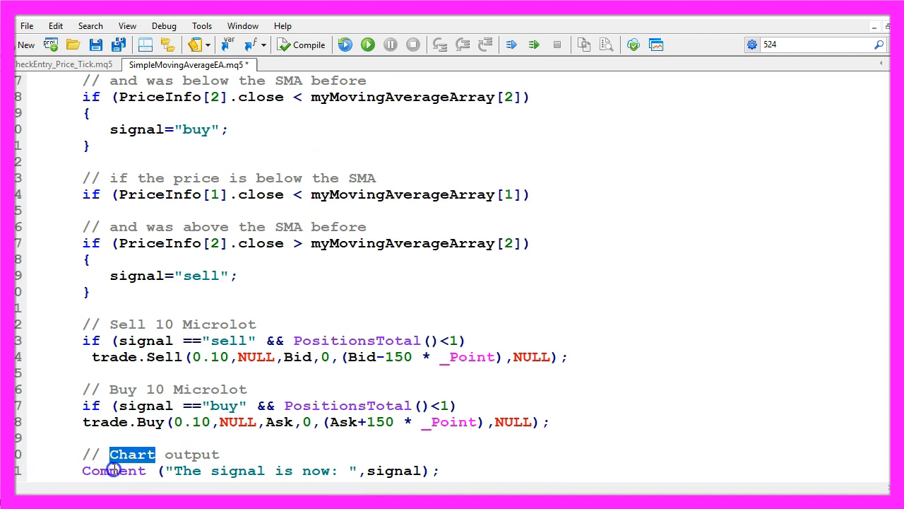
double_click(113, 471)
drag(175, 471, 292, 473)
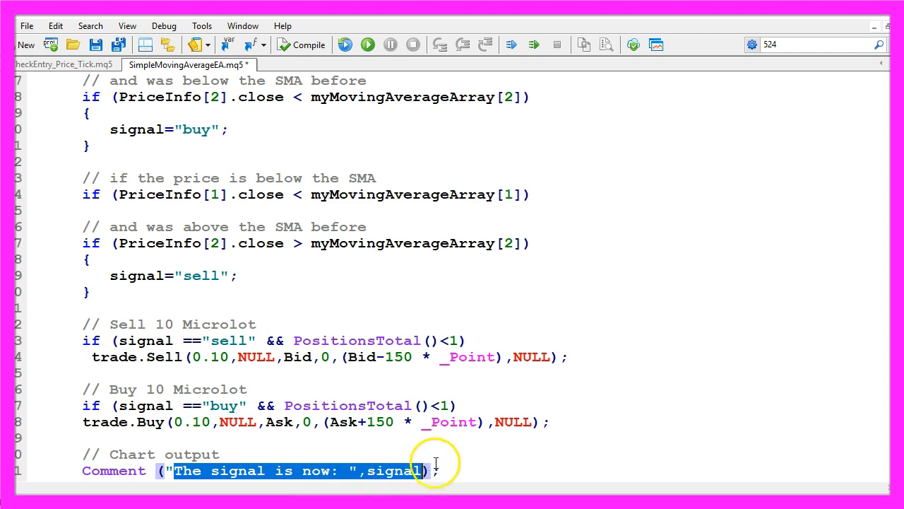
scroll(339, 445, down, 2)
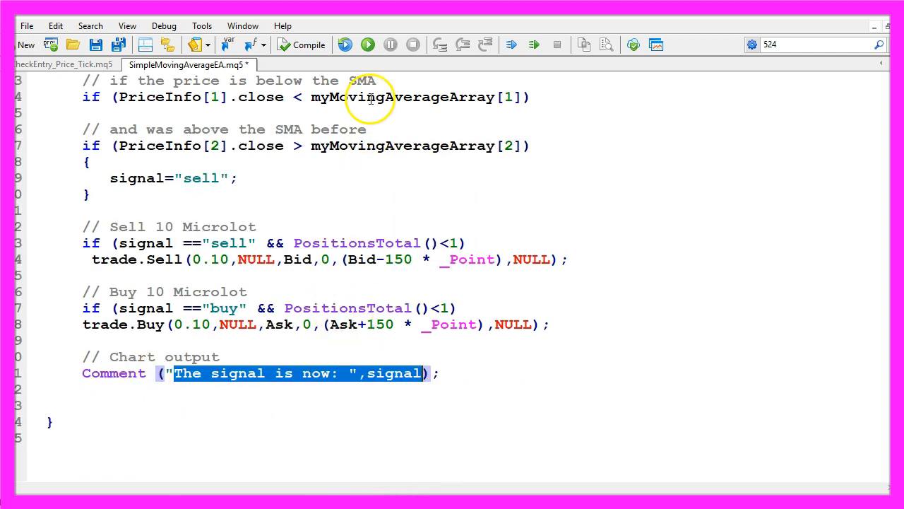
Step: Compile the EA with 0 errors and 0 warnings, then bring the MetaTrader 5 terminal forward
click(306, 45)
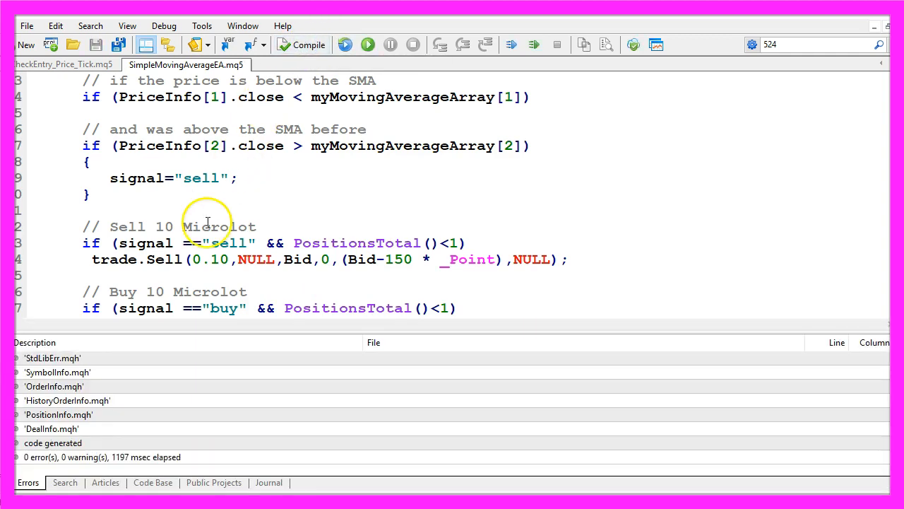
click(109, 459)
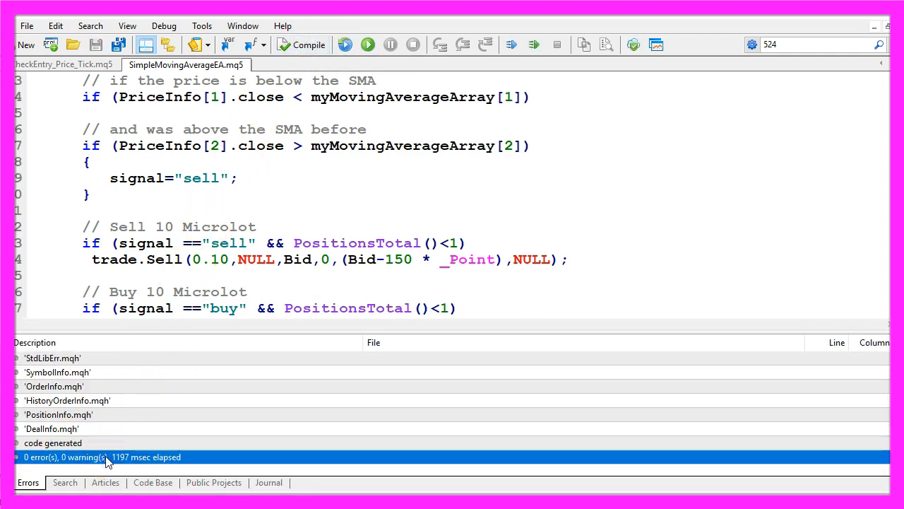
click(655, 47)
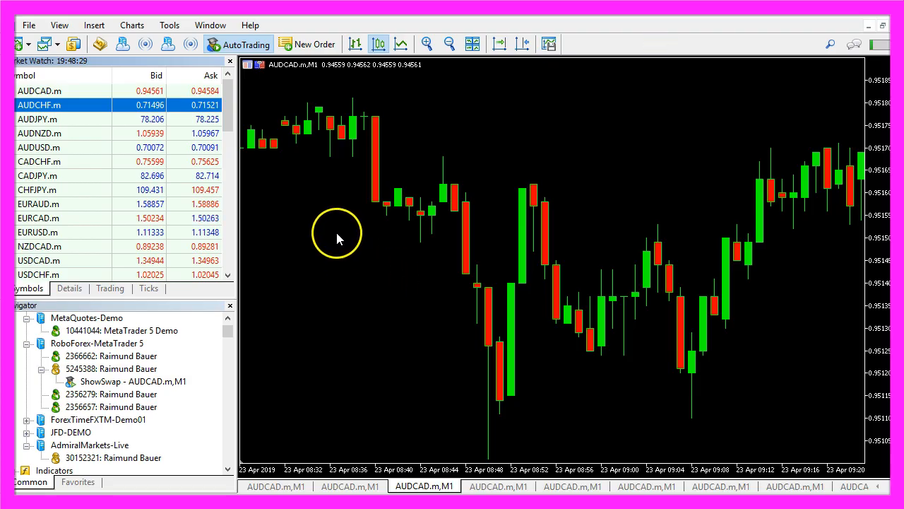
Step: Run SimpleMovingAverageEA.ex5 in the Strategy Tester as a visual backtest on AUDCAD.m M1
click(61, 26)
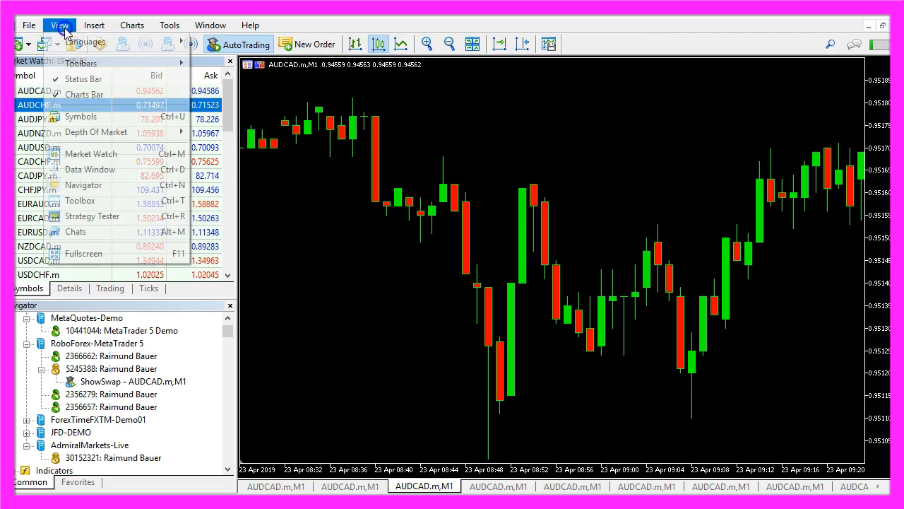
click(117, 219)
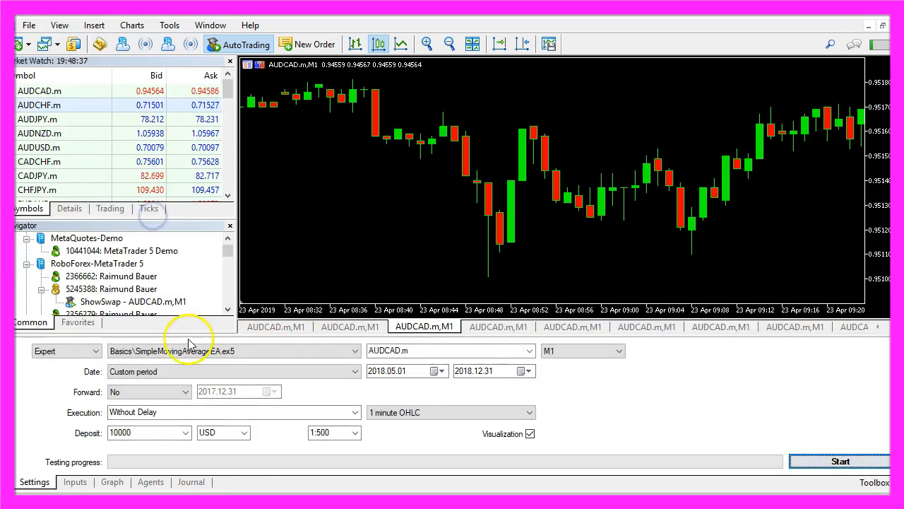
click(139, 357)
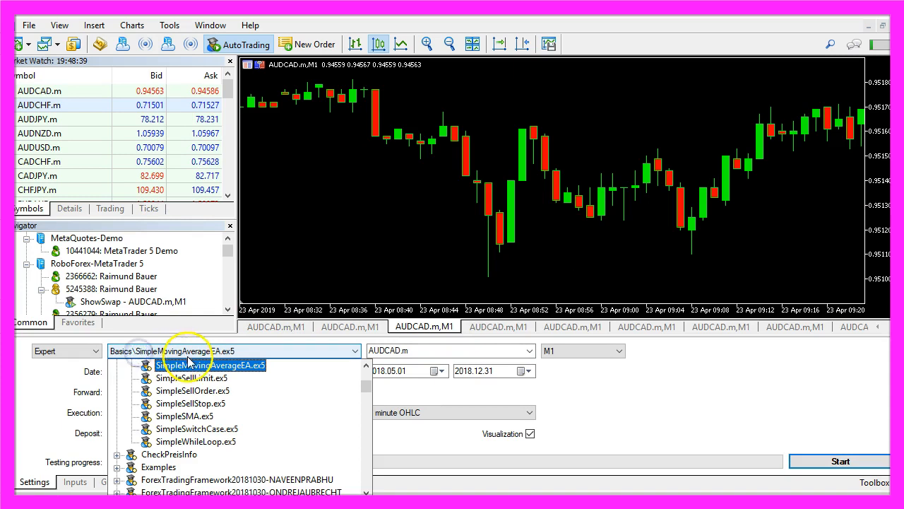
click(268, 373)
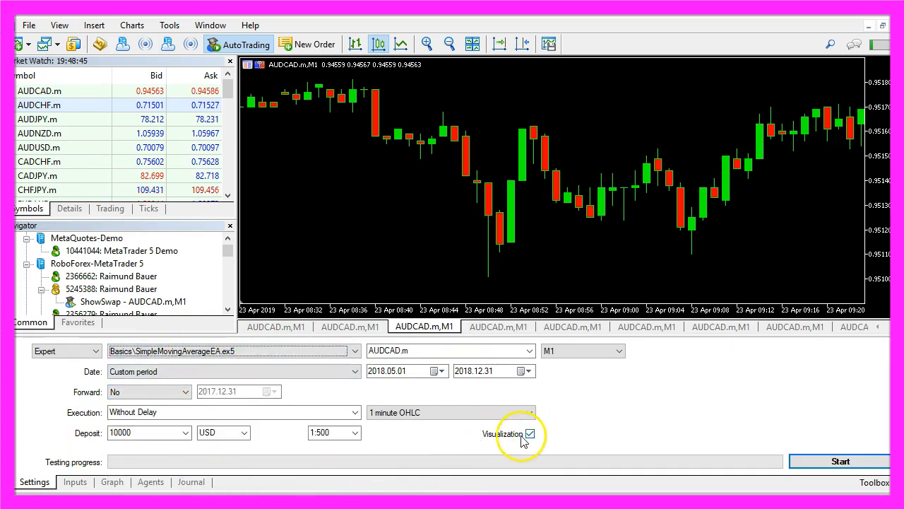
click(842, 462)
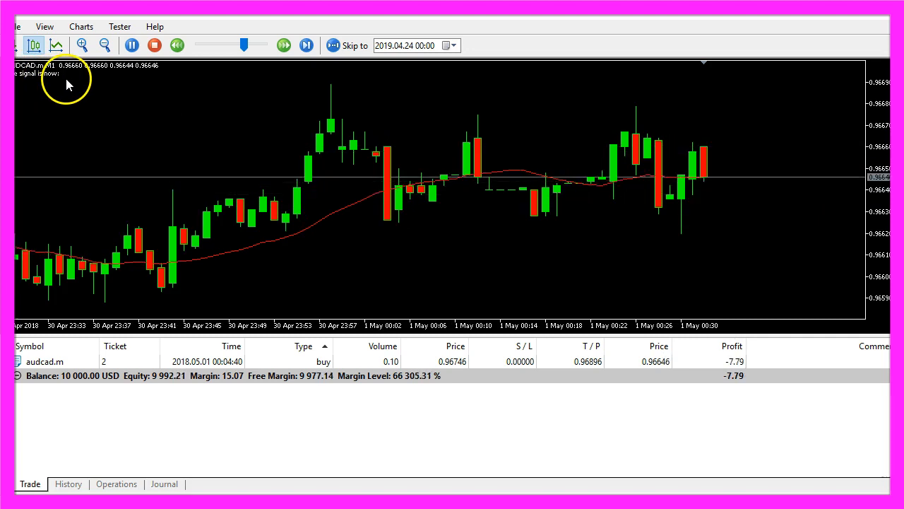
Step: Select the open 0.10 buy trade and zoom the tester chart out to watch price against the SMA
click(194, 365)
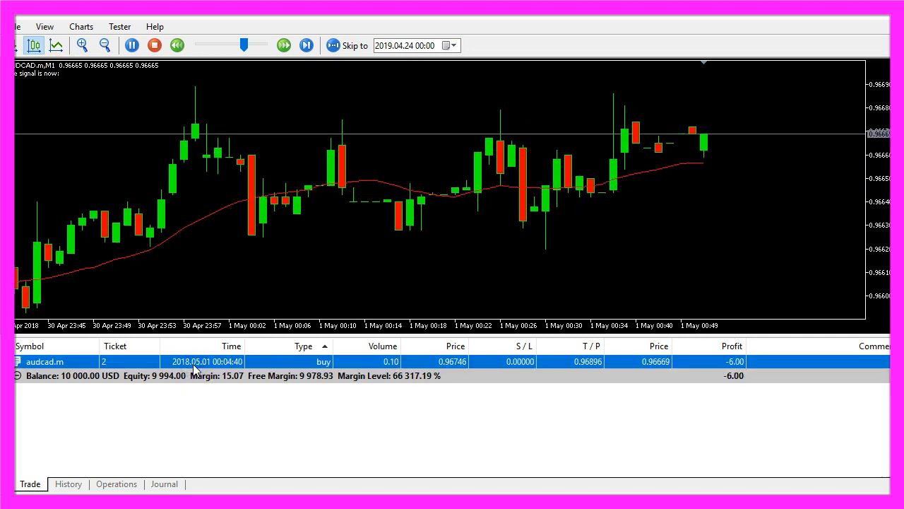
click(355, 263)
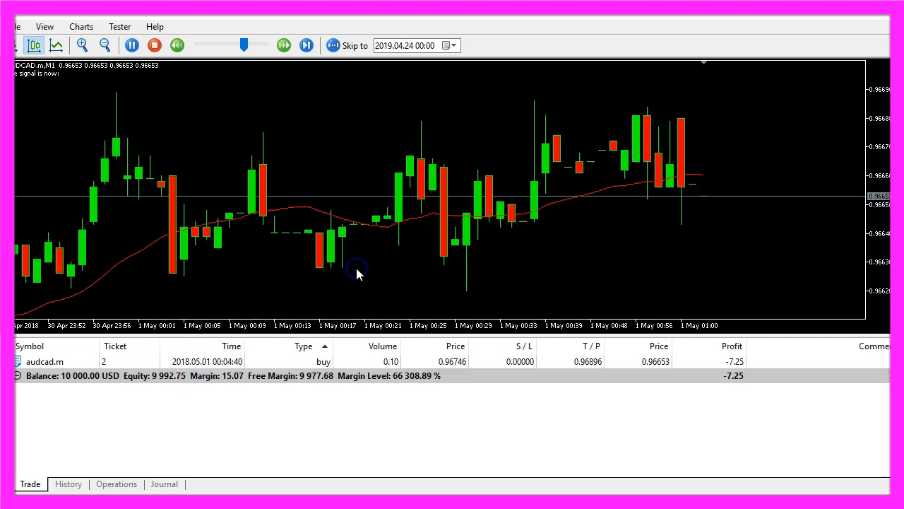
key(minus)
key(minus)
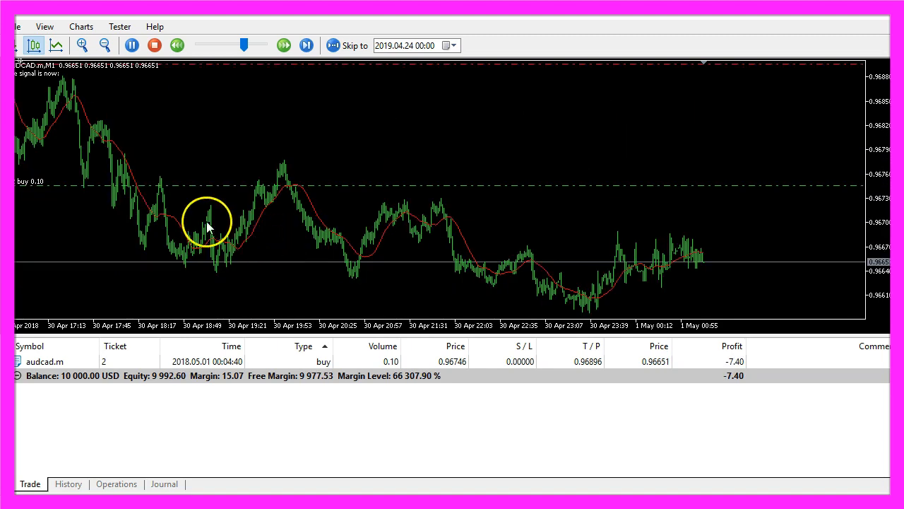
click(229, 185)
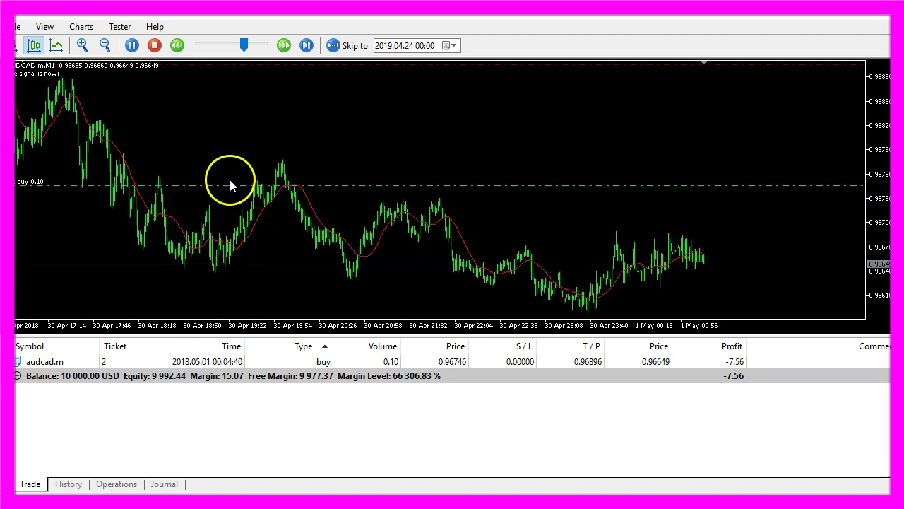
click(239, 223)
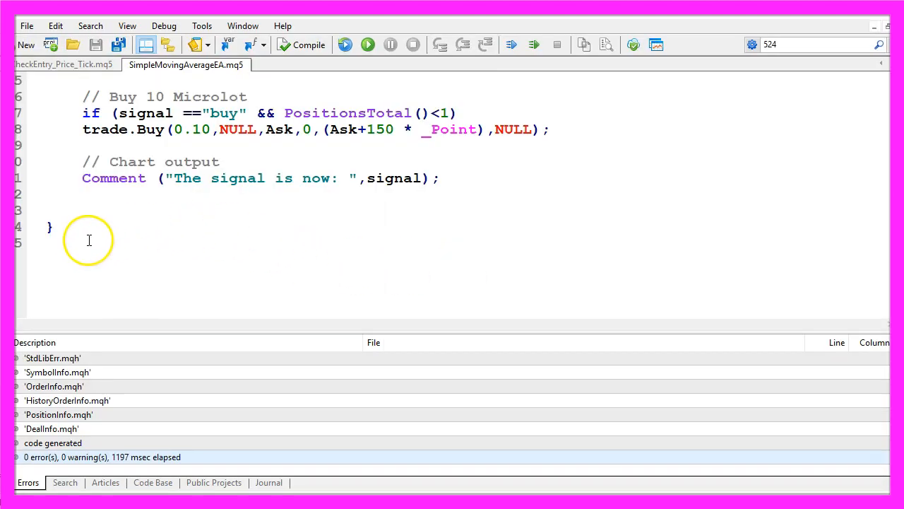
Step: Select the SimpleMovingAverageEA source upward from the end of the file
key(shift+Up)
key(shift+Up)
key(shift+Up)
key(shift+Up)
key(shift+Up)
key(shift+Up)
key(shift+Up)
key(shift+Up)
key(shift+Up)
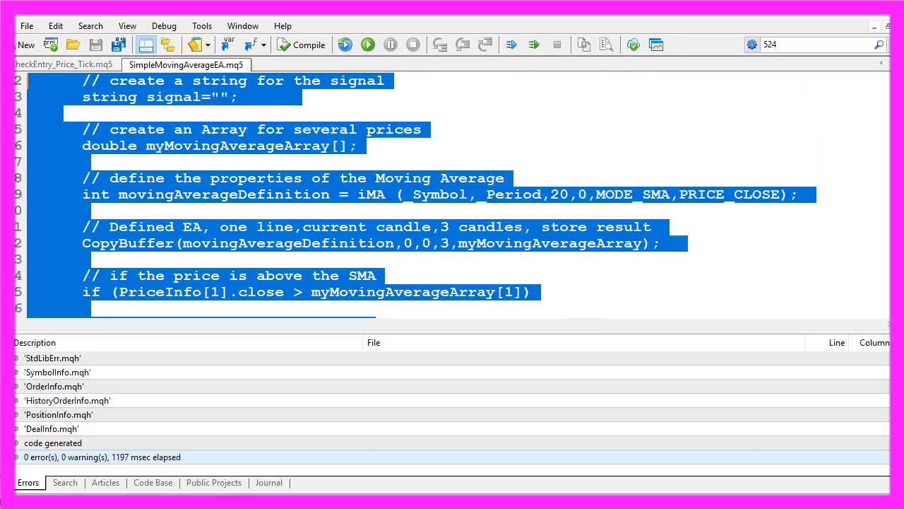
key(shift+Up)
key(shift+Up)
key(shift+Up)
key(shift+Up)
key(shift+Up)
key(shift+Up)
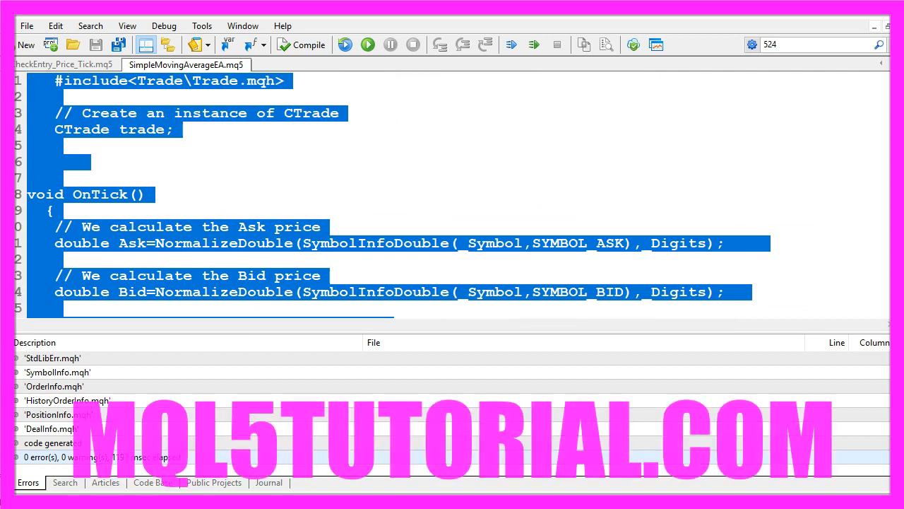